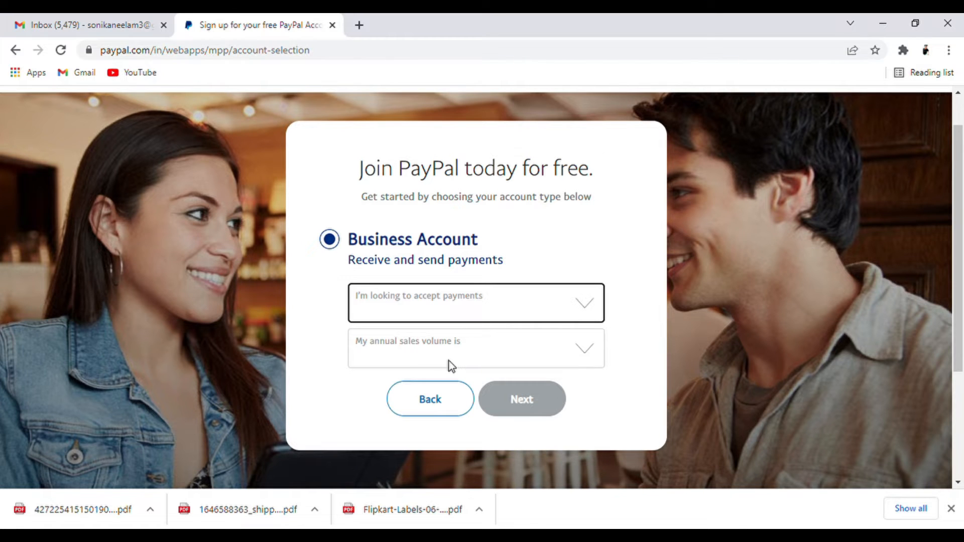
# - Set the Business Account to accept payments on marketplaces or Freelancer platforms with 0 to 250K USD annual sales, and continue
pyautogui.click(418, 358)
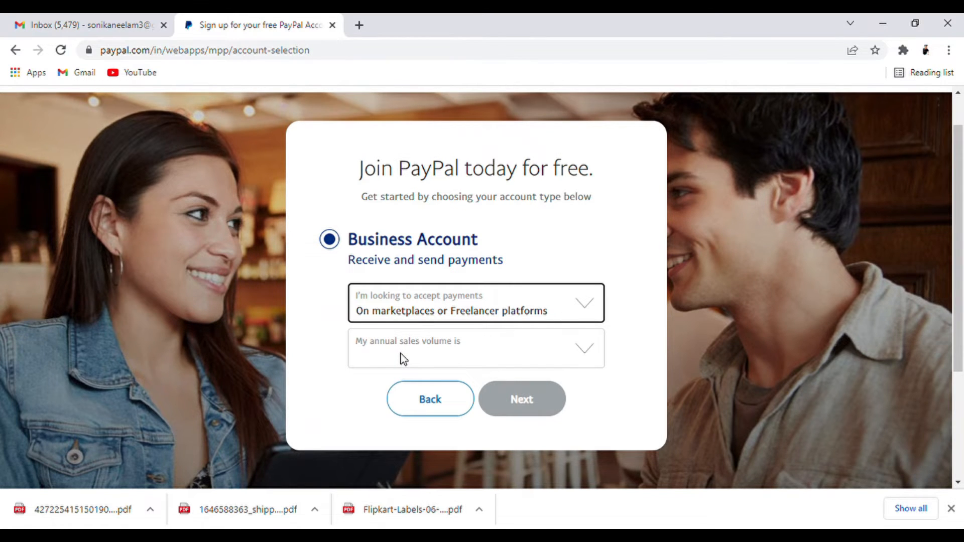
pyautogui.click(404, 358)
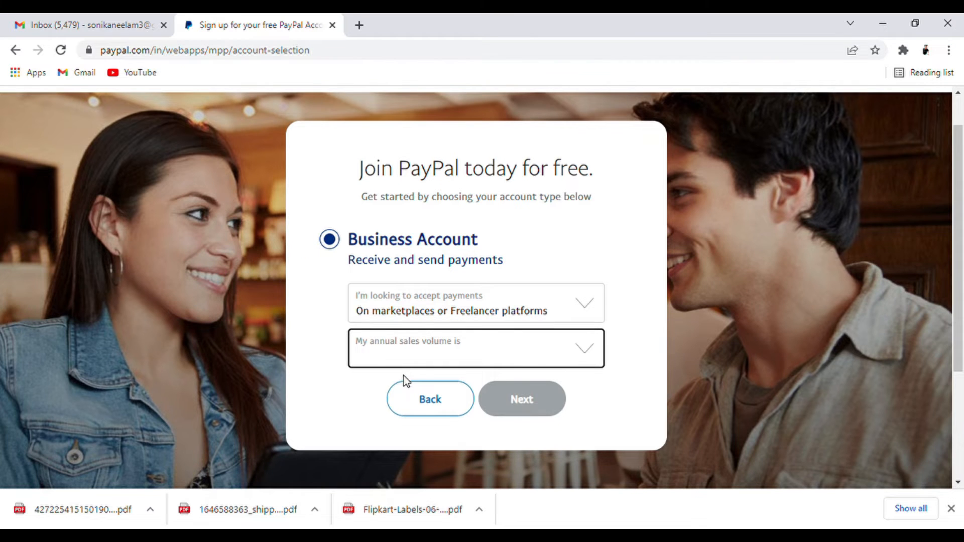
pyautogui.click(403, 376)
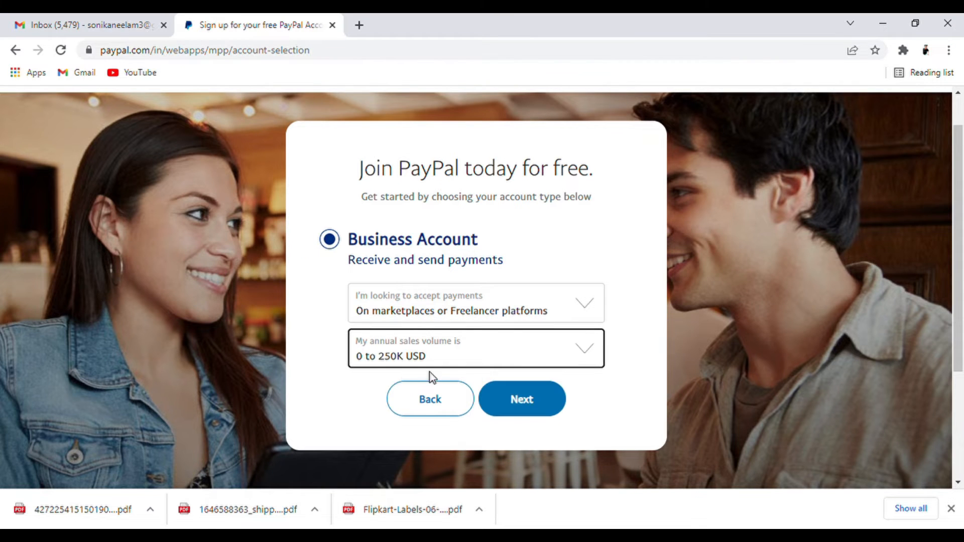
pyautogui.click(516, 403)
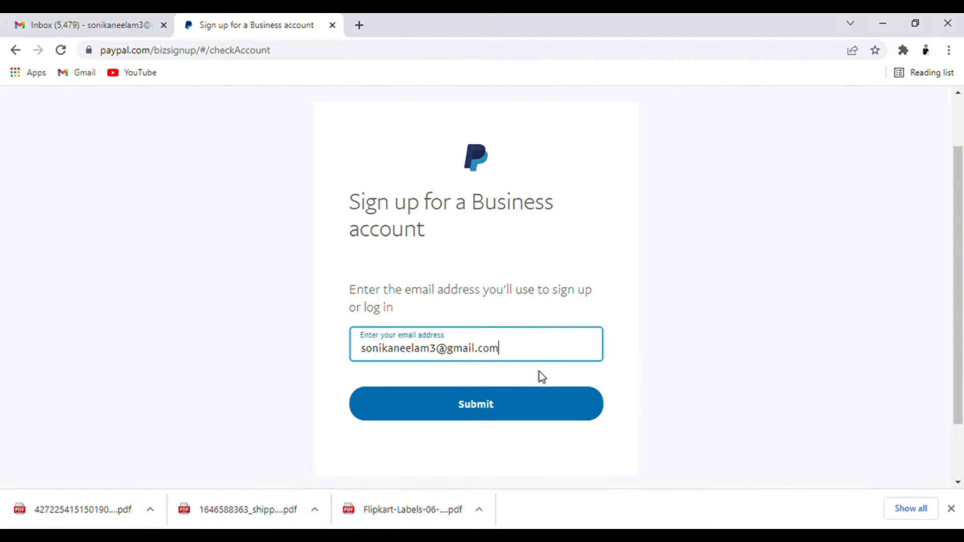
# - Submit the sign-up email address, then enter the account password and submit it
pyautogui.click(485, 419)
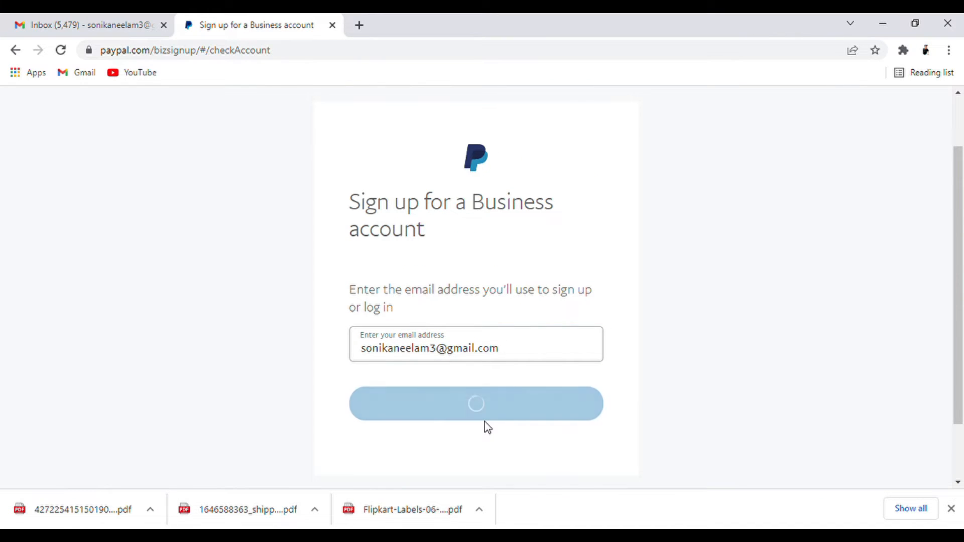
pyautogui.scroll(-3, 432, 271)
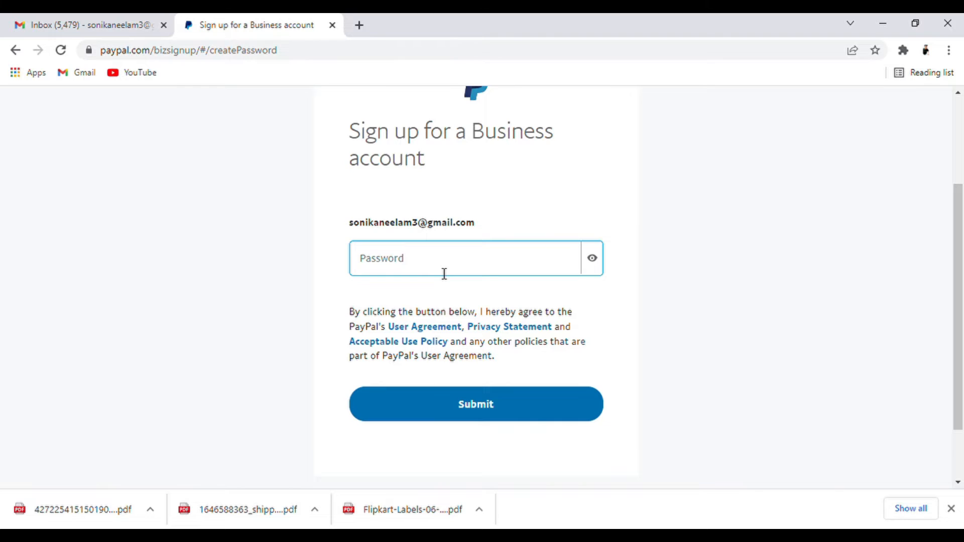
pyautogui.click(444, 273)
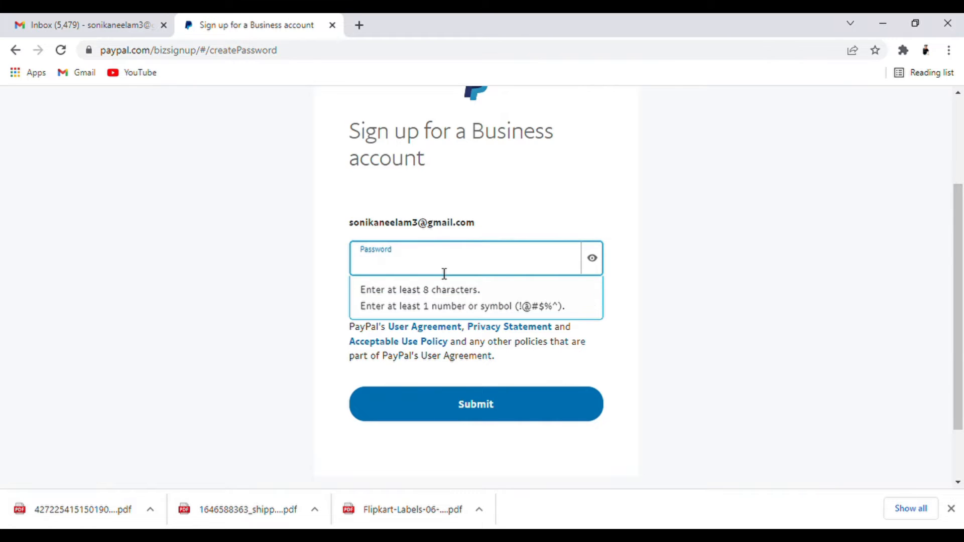
pyautogui.write('•••••••••••')
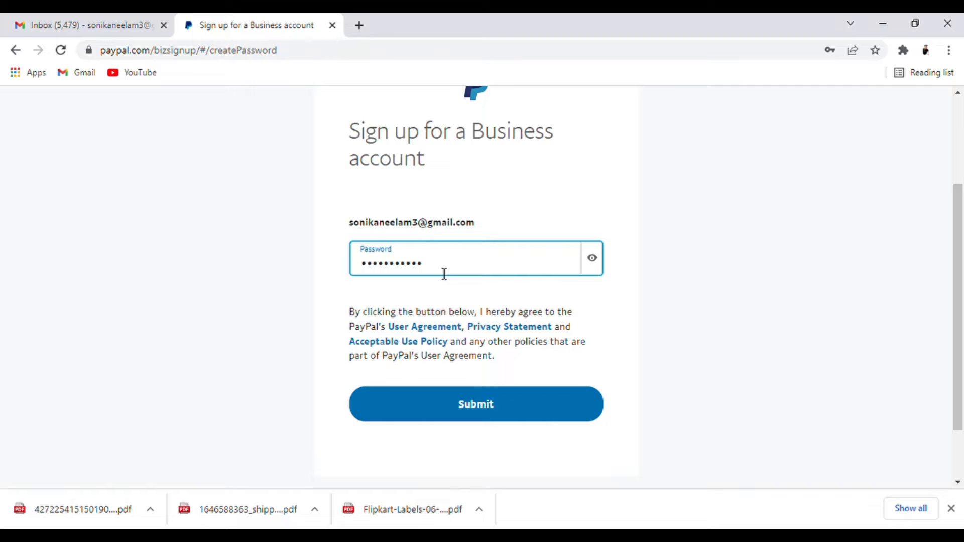
pyautogui.click(470, 388)
# - Set the business type to Individual in the business description form
pyautogui.click(413, 330)
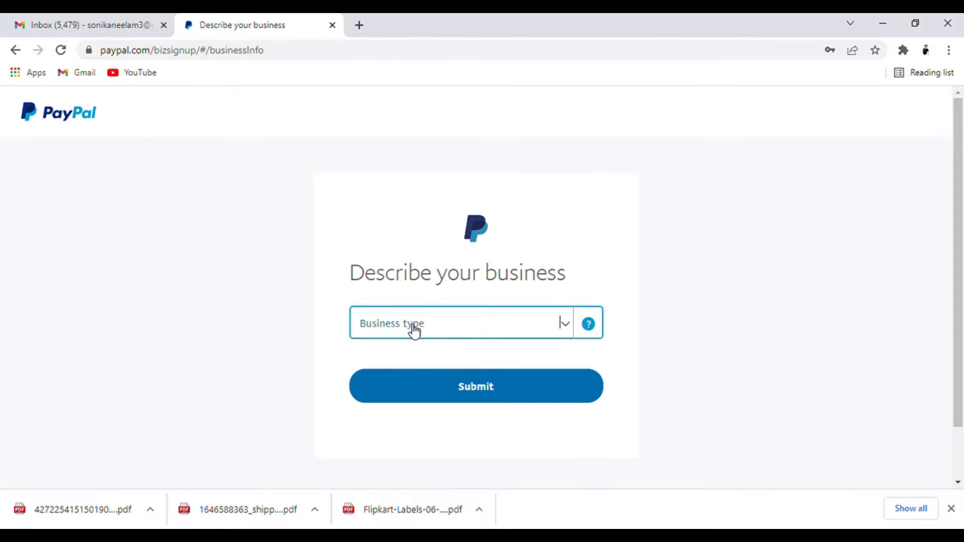
pyautogui.click(414, 332)
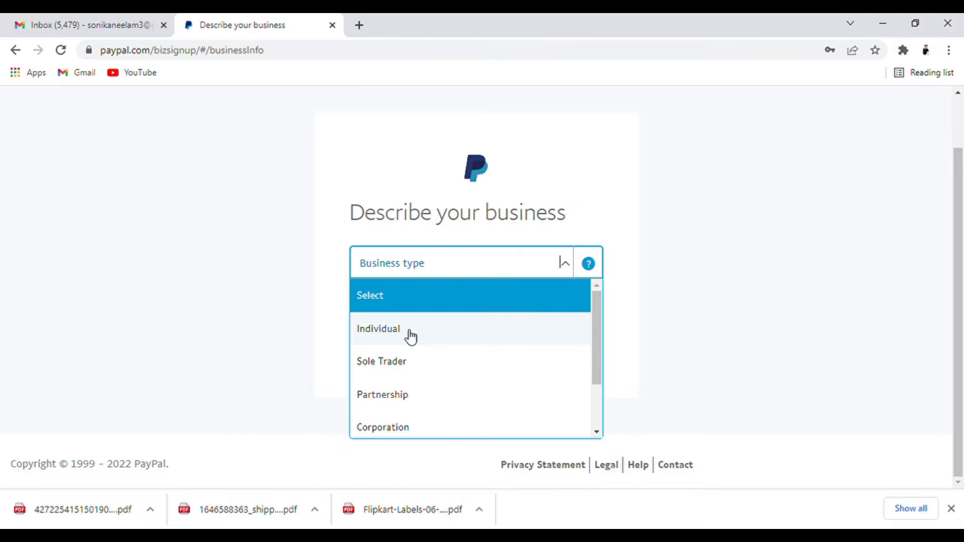
pyautogui.click(409, 335)
pyautogui.scroll(-2, 431, 315)
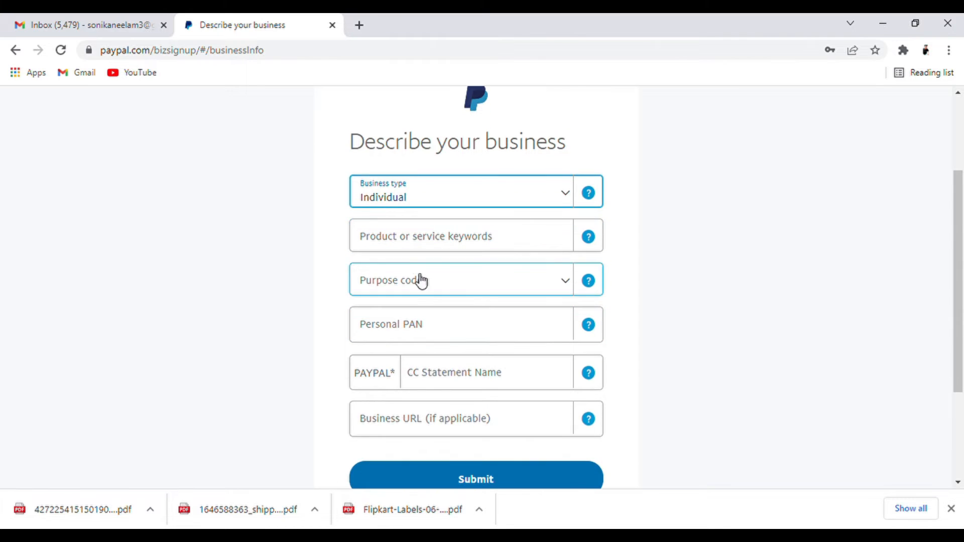
# - Set the purpose code to P0101 – Cross-border shipment of goods, under Export of Goods
pyautogui.click(410, 245)
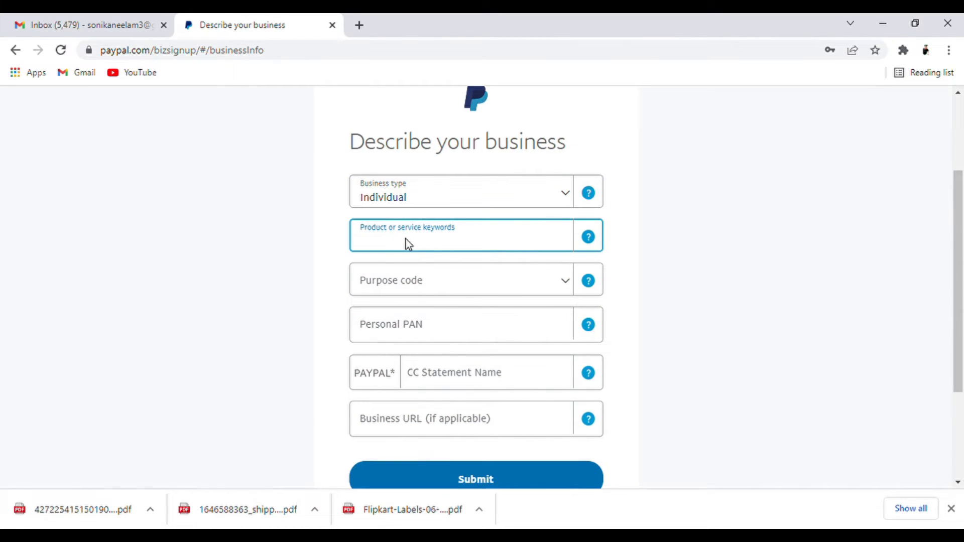
pyautogui.click(414, 283)
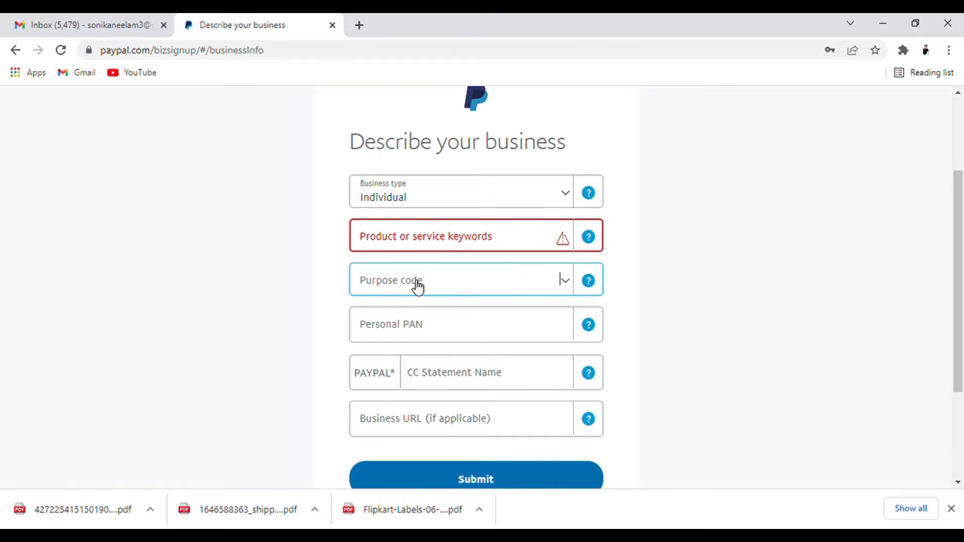
pyautogui.click(558, 288)
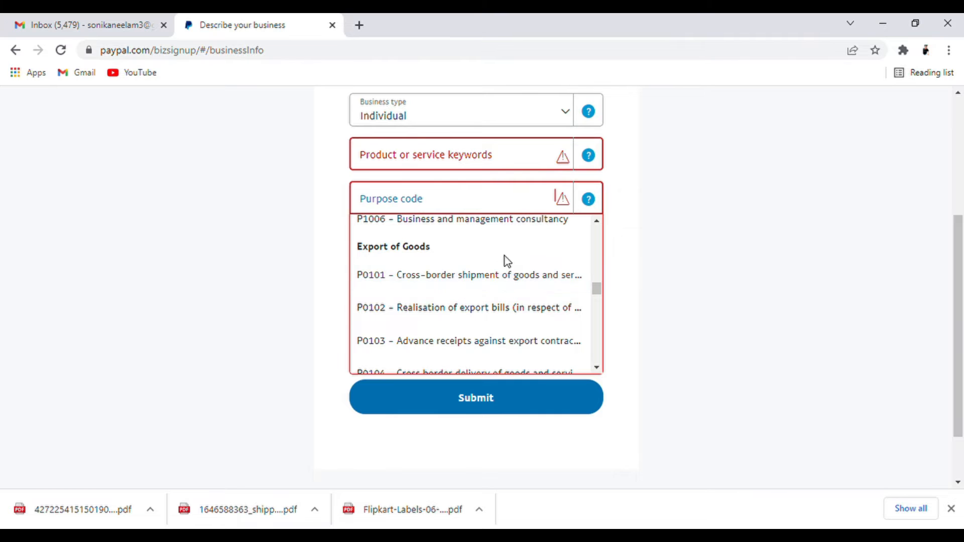
pyautogui.scroll(5, 495, 276)
pyautogui.scroll(10, 494, 276)
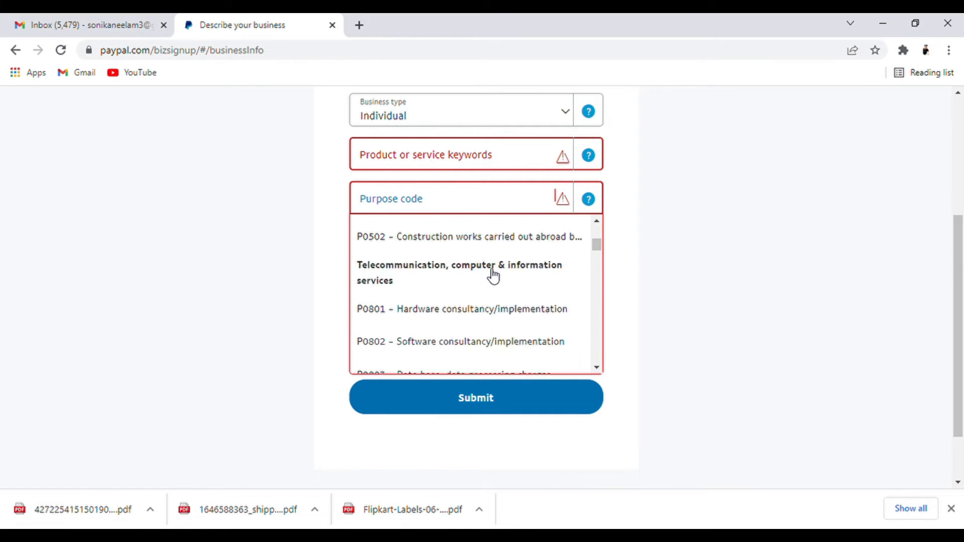
pyautogui.scroll(-4, 485, 286)
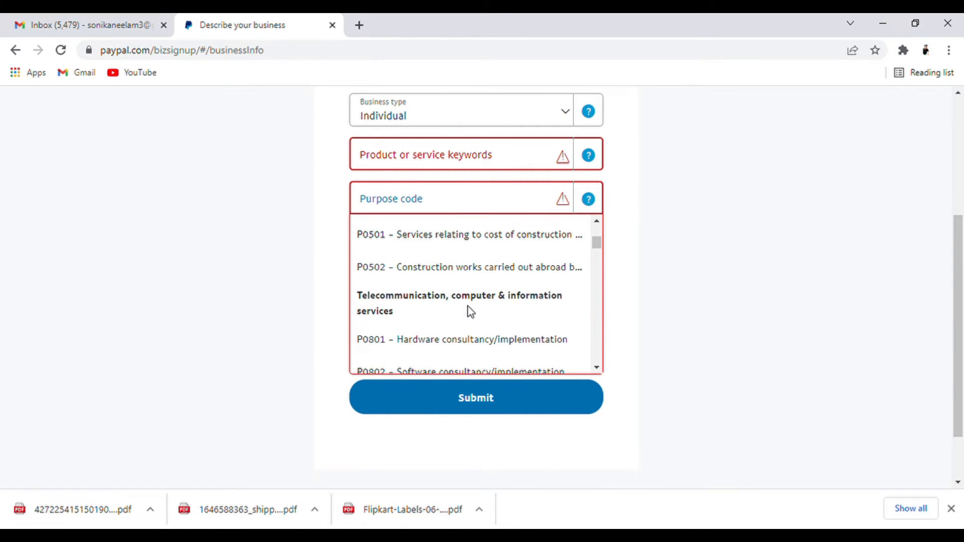
pyautogui.scroll(-1, 468, 310)
pyautogui.scroll(-1, 437, 313)
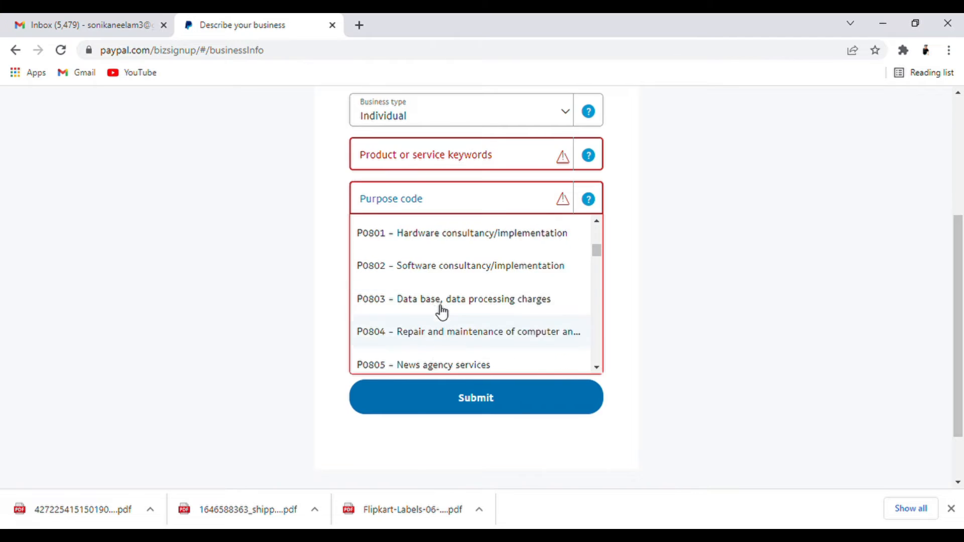
pyautogui.scroll(1, 439, 312)
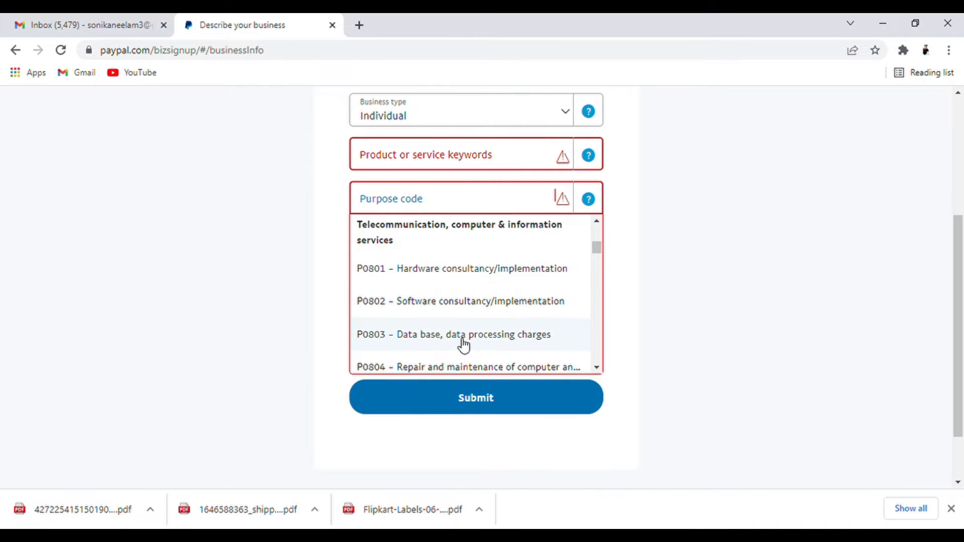
pyautogui.scroll(-1, 463, 337)
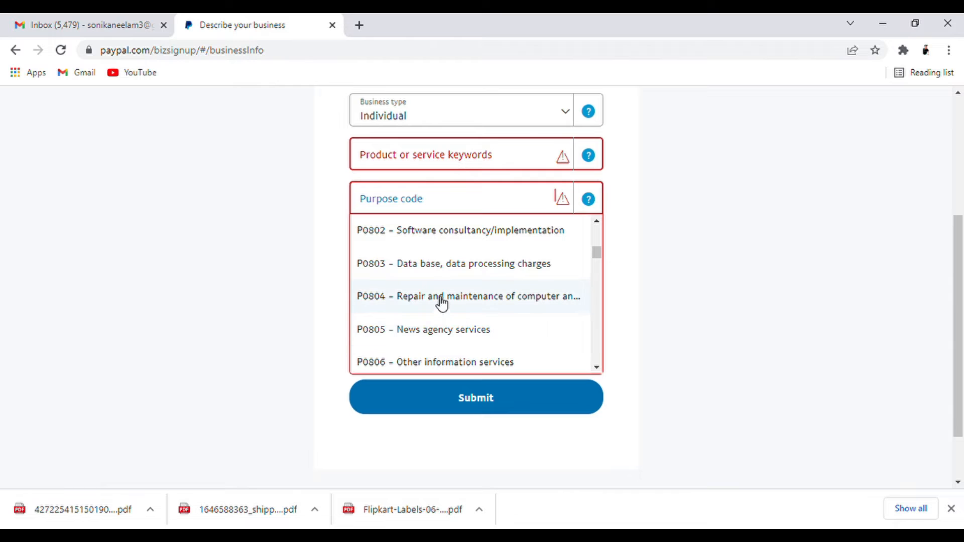
pyautogui.scroll(-1, 462, 276)
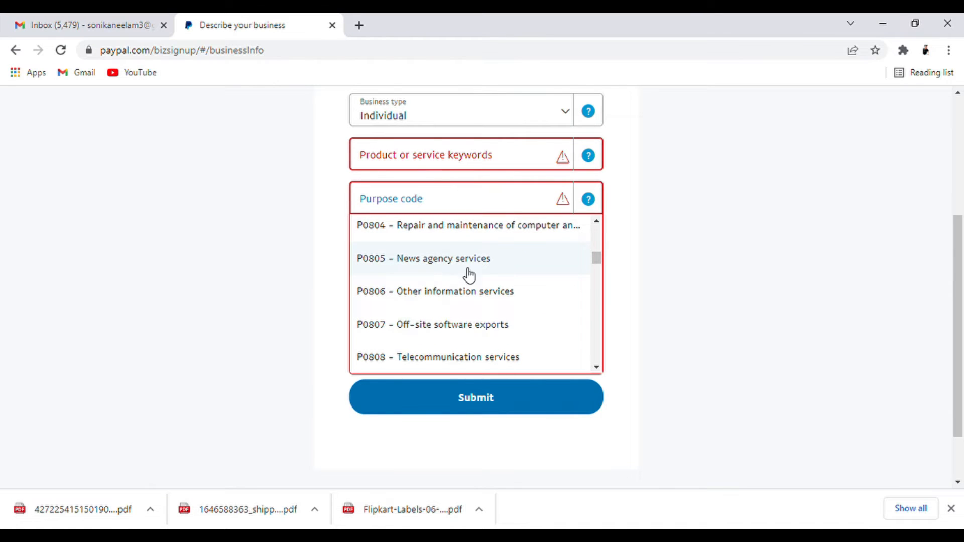
pyautogui.scroll(-5, 502, 282)
pyautogui.scroll(-3, 466, 288)
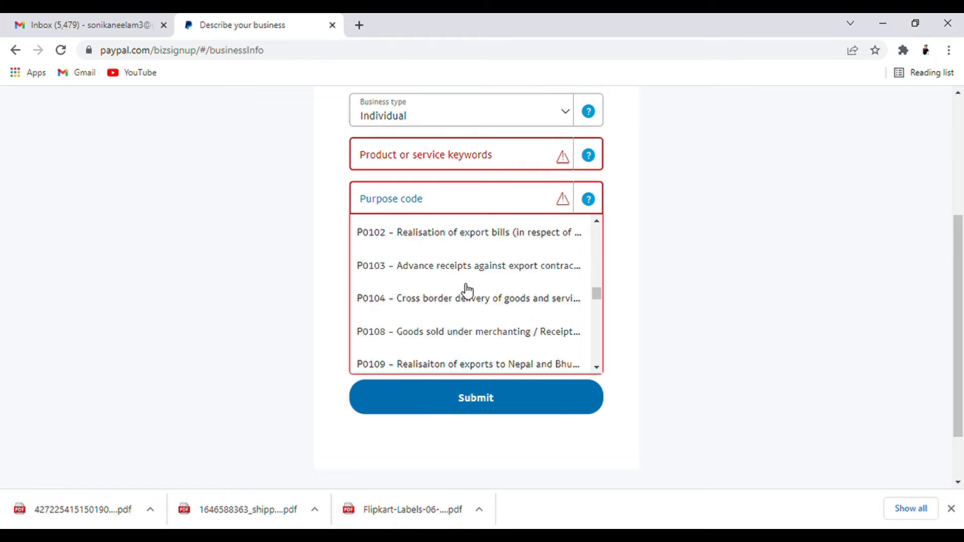
pyautogui.scroll(2, 442, 288)
pyautogui.click(429, 278)
# - Go through the personal PAN, CC statement name and business URL fields, and submit the business description
pyautogui.click(432, 256)
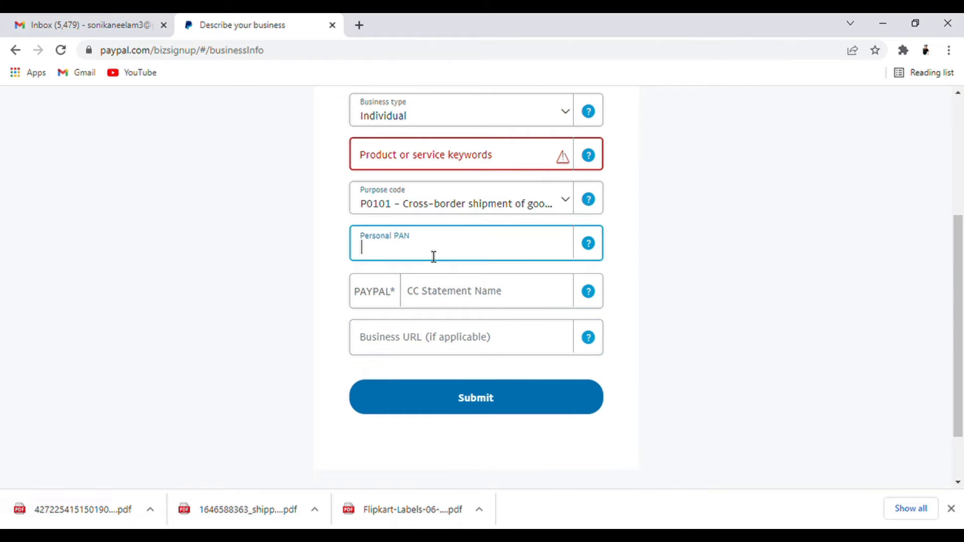
pyautogui.click(446, 302)
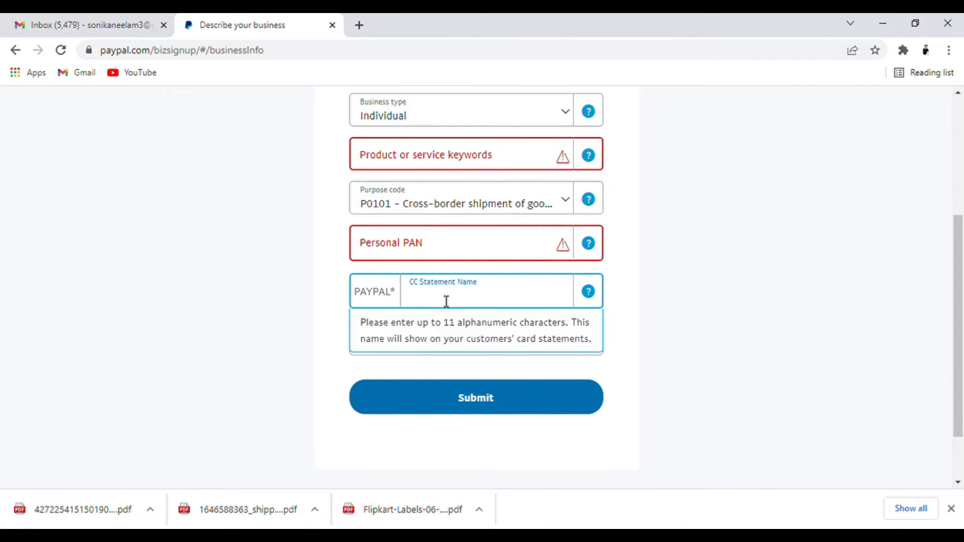
pyautogui.click(448, 357)
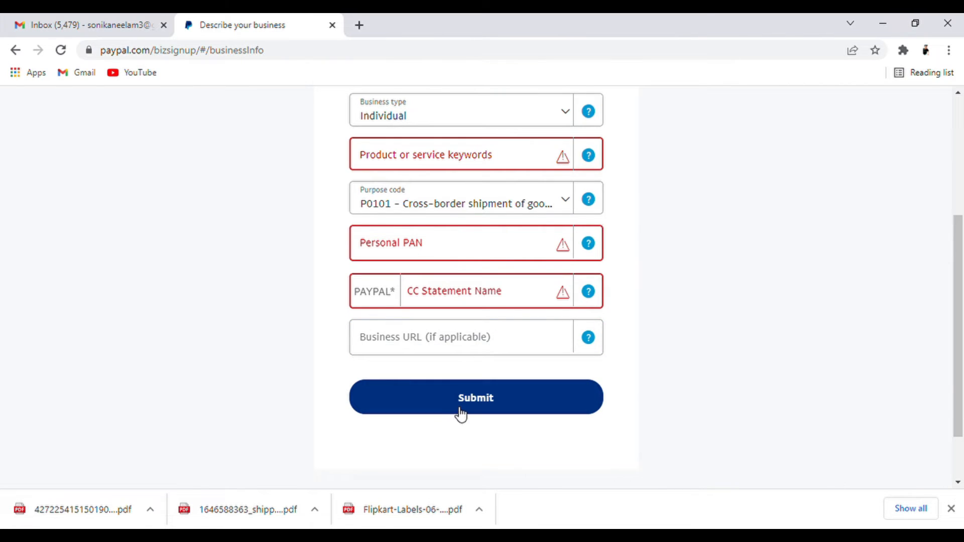
pyautogui.click(455, 352)
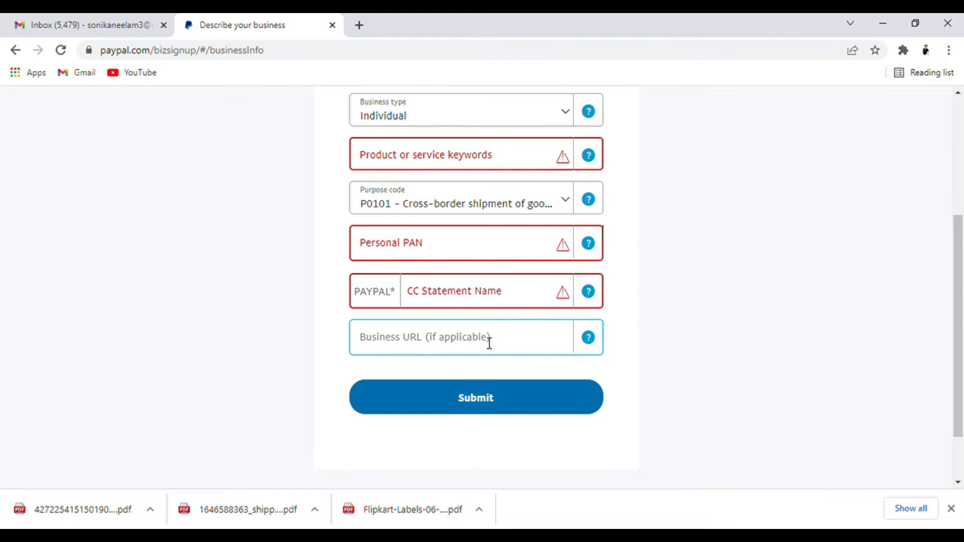
pyautogui.click(491, 398)
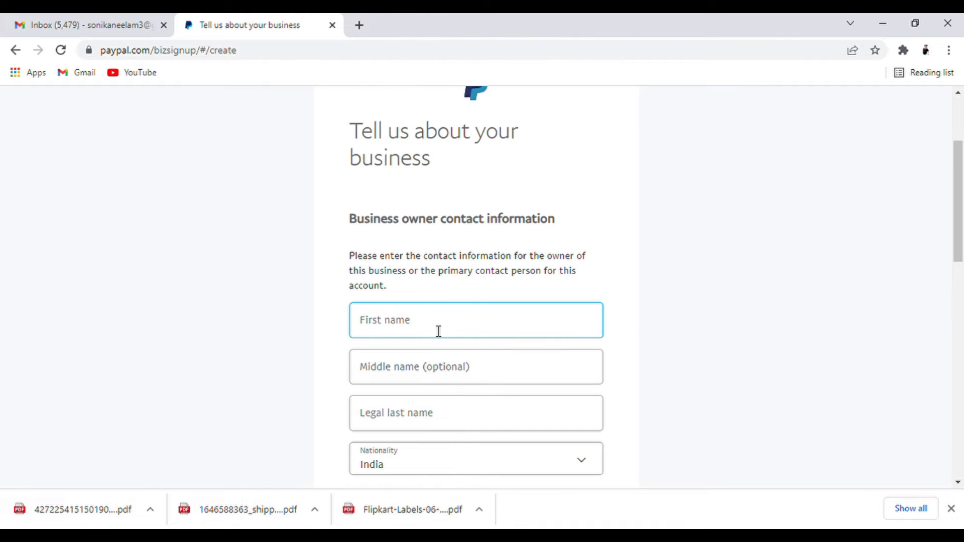
# - Review the owner's contact, date of birth, address and business information fields, including the primary currency options
pyautogui.scroll(-3, 439, 329)
pyautogui.click(401, 274)
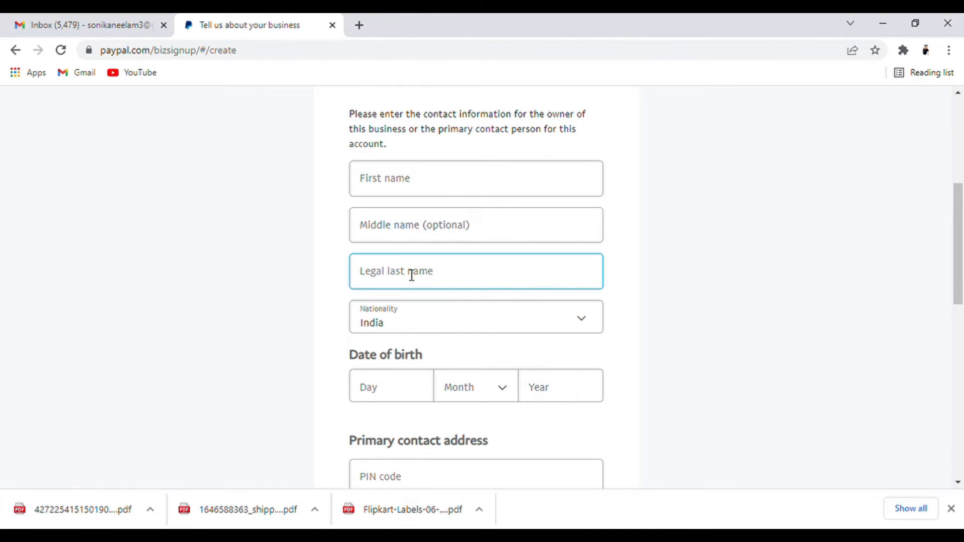
pyautogui.scroll(-3, 512, 417)
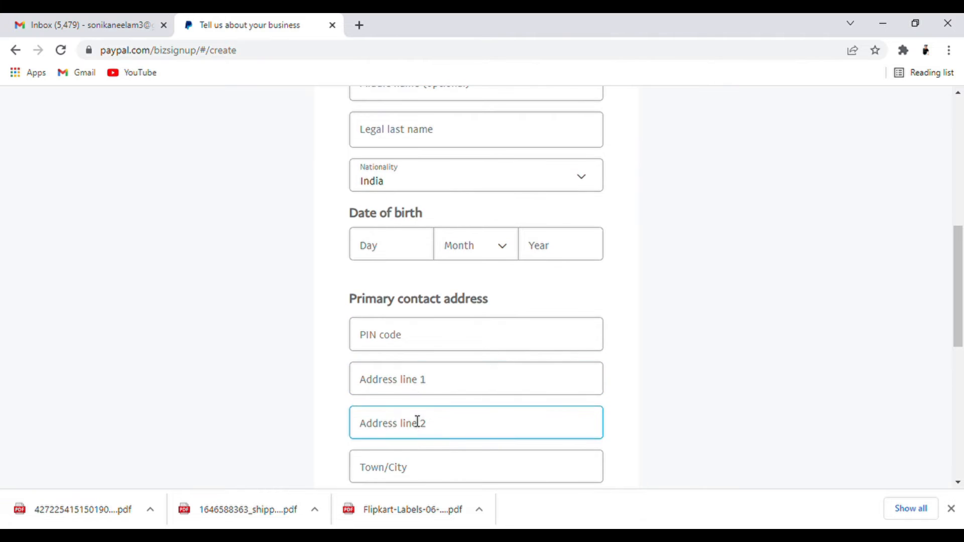
pyautogui.scroll(-3, 419, 370)
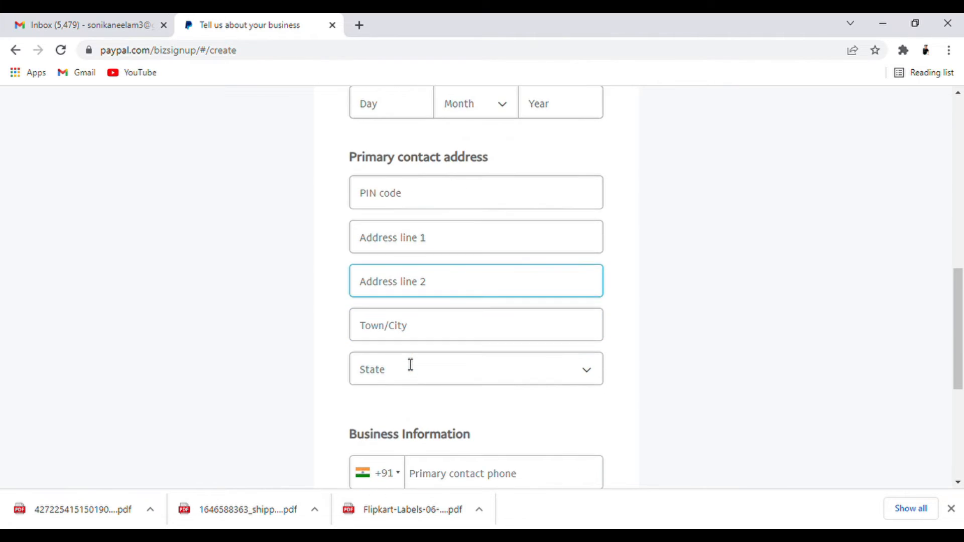
pyautogui.scroll(-3, 410, 365)
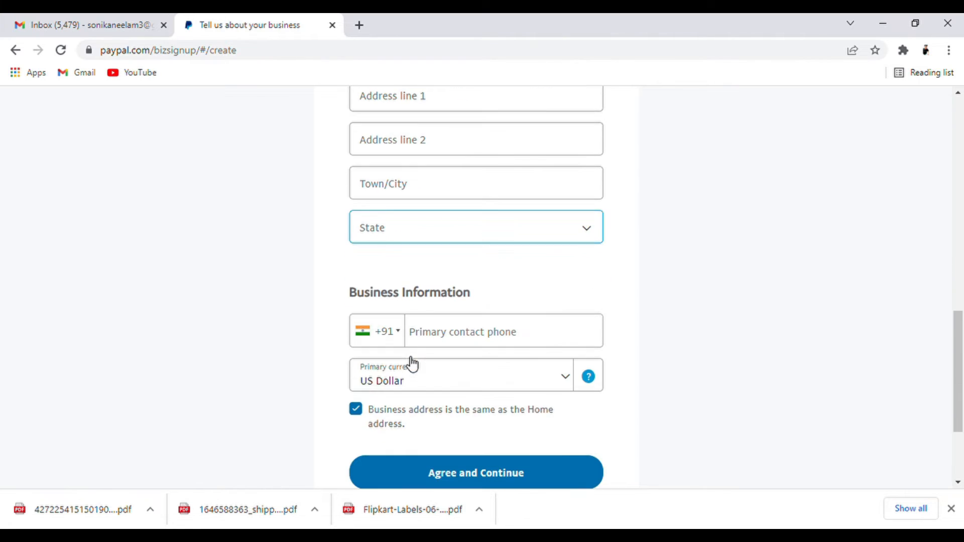
pyautogui.click(453, 383)
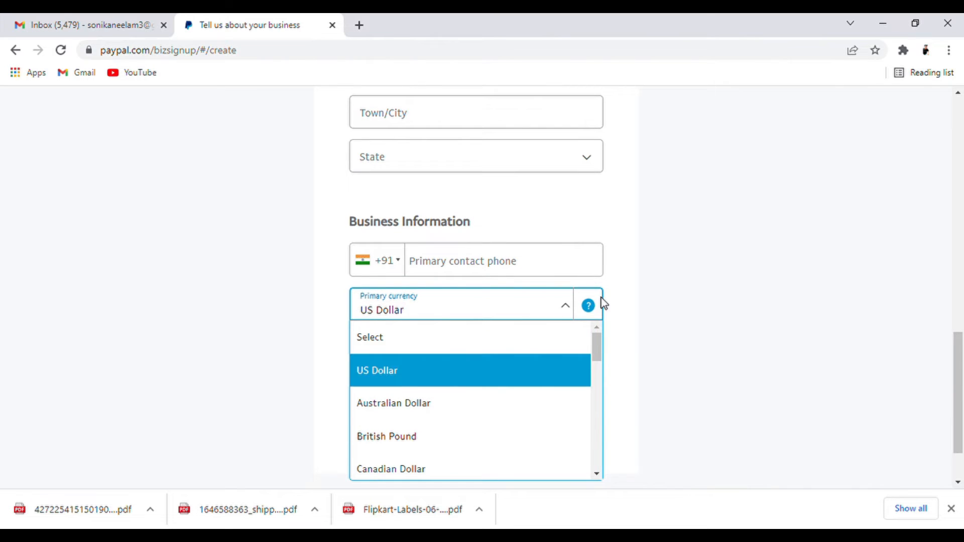
pyautogui.click(713, 268)
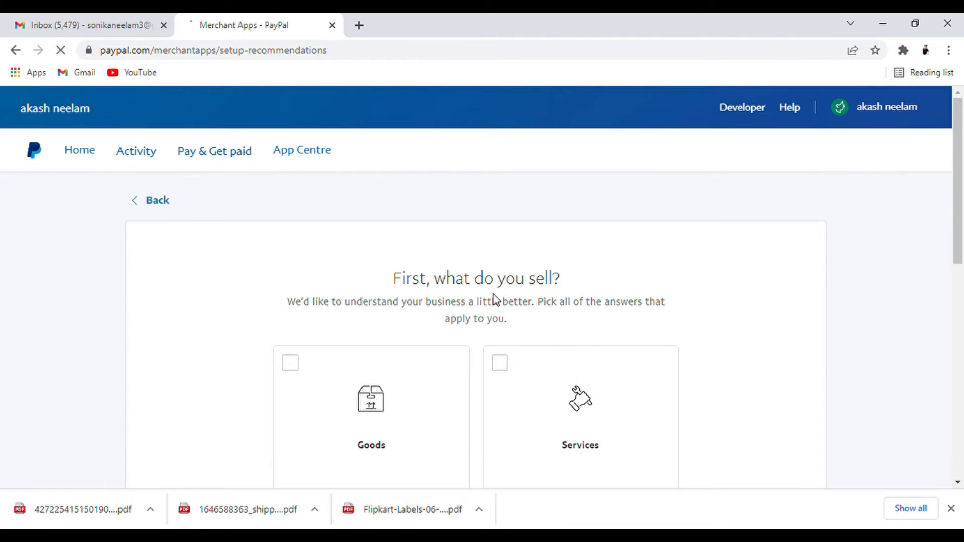
# - Choose Goods as the answer to what the business sells
pyautogui.scroll(-1, 552, 261)
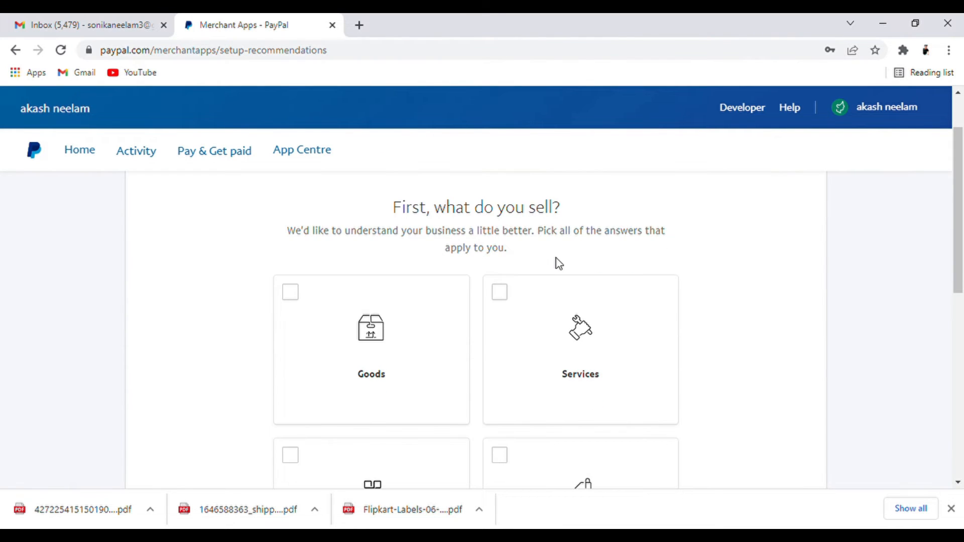
pyautogui.scroll(-2, 537, 267)
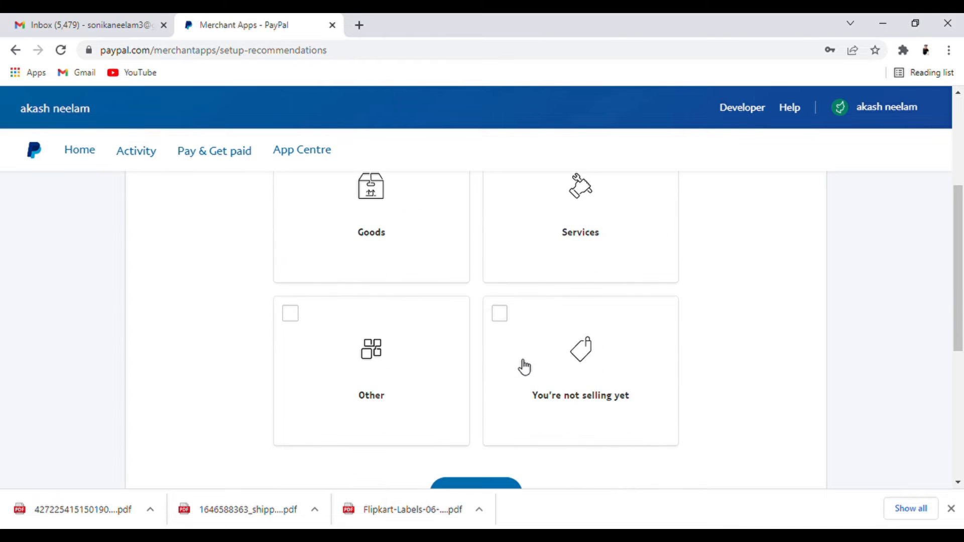
pyautogui.scroll(3, 348, 264)
pyautogui.click(305, 364)
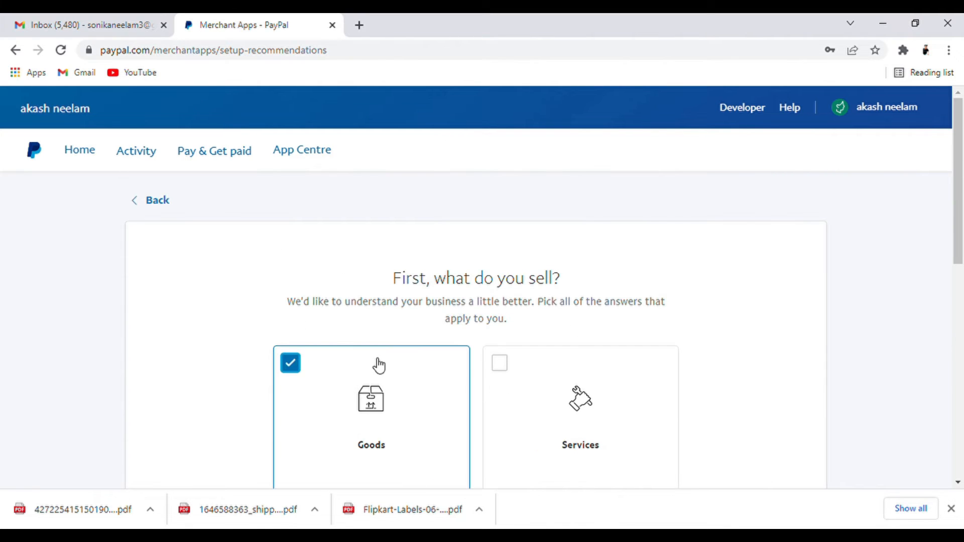
# - Add Services and Other to the answers for what the business sells and submit the question
pyautogui.click(501, 366)
pyautogui.scroll(-2, 226, 407)
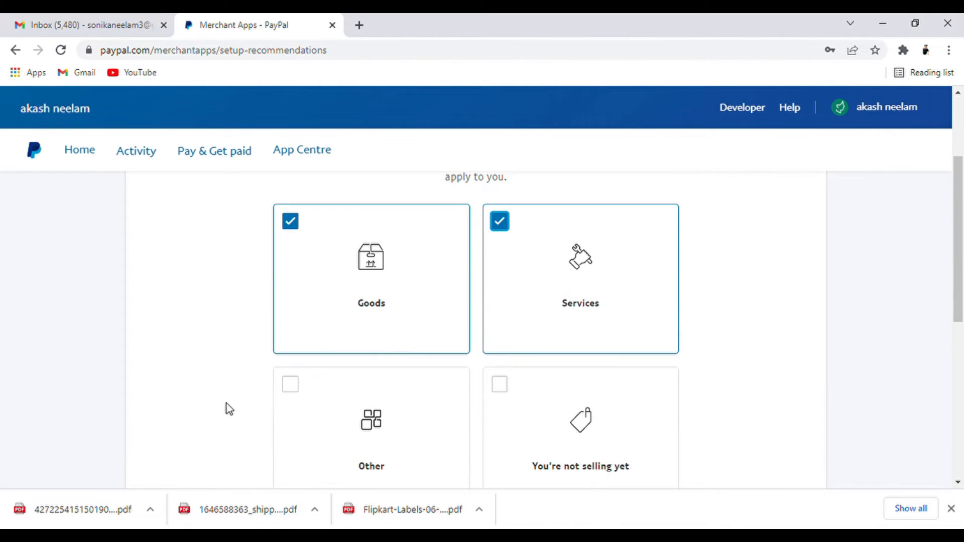
pyautogui.click(291, 386)
pyautogui.scroll(-4, 506, 330)
pyautogui.click(495, 295)
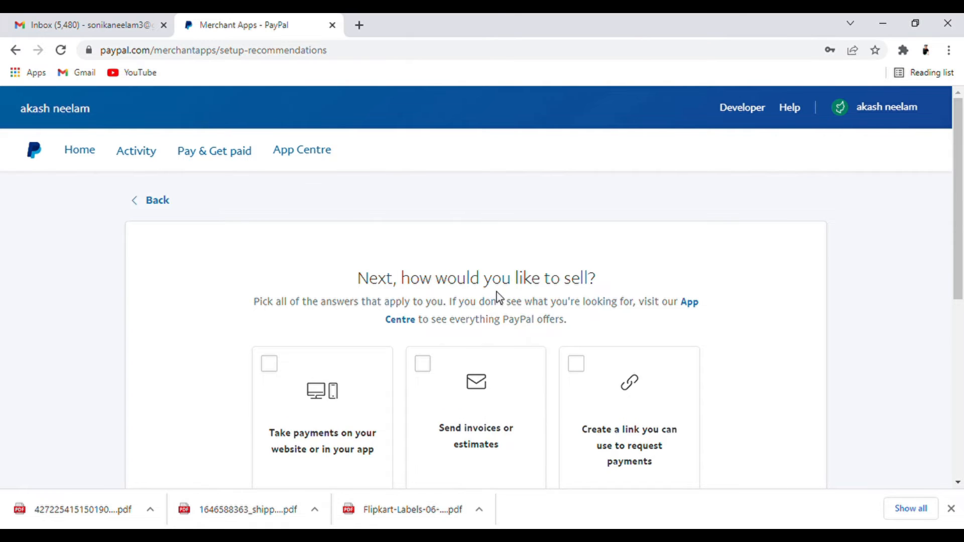
# - Choose website or app payments, invoices or estimates, and payment request links as the selling methods, and submit them
pyautogui.scroll(-2, 497, 297)
pyautogui.click(280, 303)
pyautogui.click(430, 302)
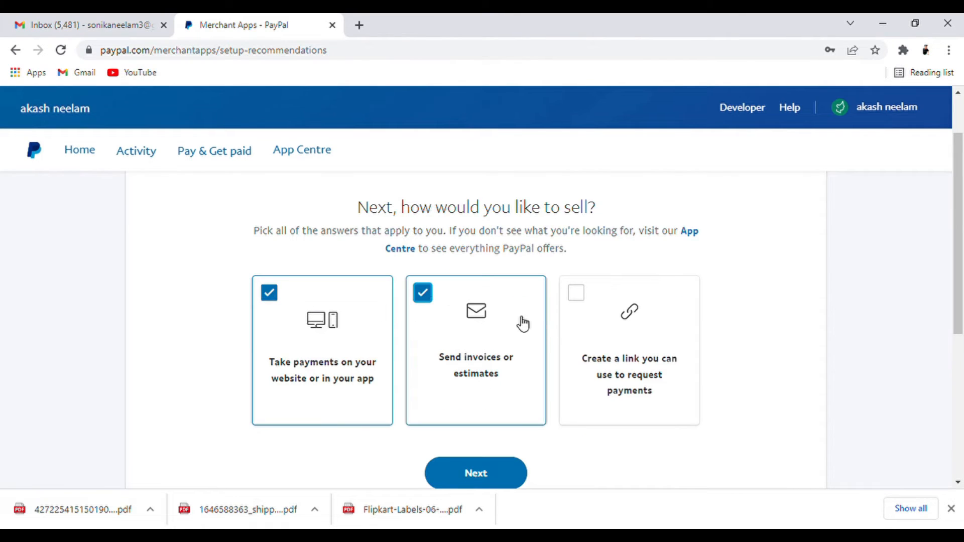
pyautogui.click(580, 303)
pyautogui.click(461, 480)
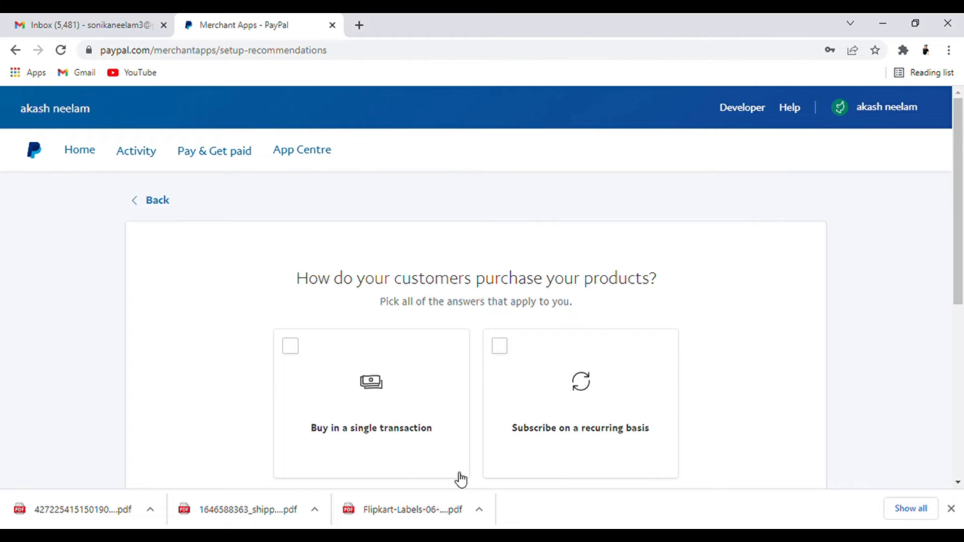
# - Answer that customers buy in a single transaction and continue to the set-up experience question
pyautogui.click(311, 356)
pyautogui.scroll(-3, 352, 376)
pyautogui.click(491, 397)
# - Choose the pre-built solution that doesn't require coding as the set-up experience and submit it
pyautogui.scroll(-3, 334, 394)
pyautogui.scroll(3, 310, 295)
pyautogui.scroll(-2, 341, 392)
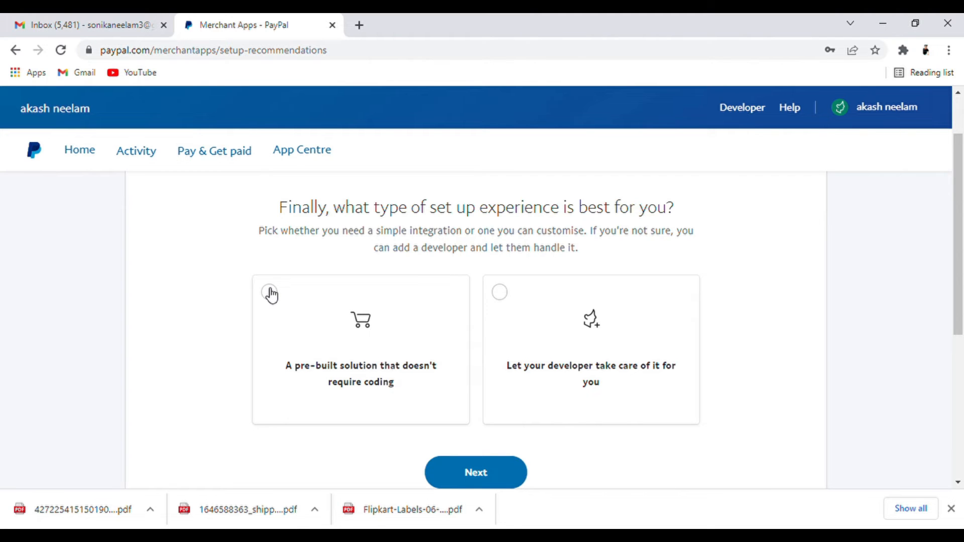
pyautogui.click(271, 294)
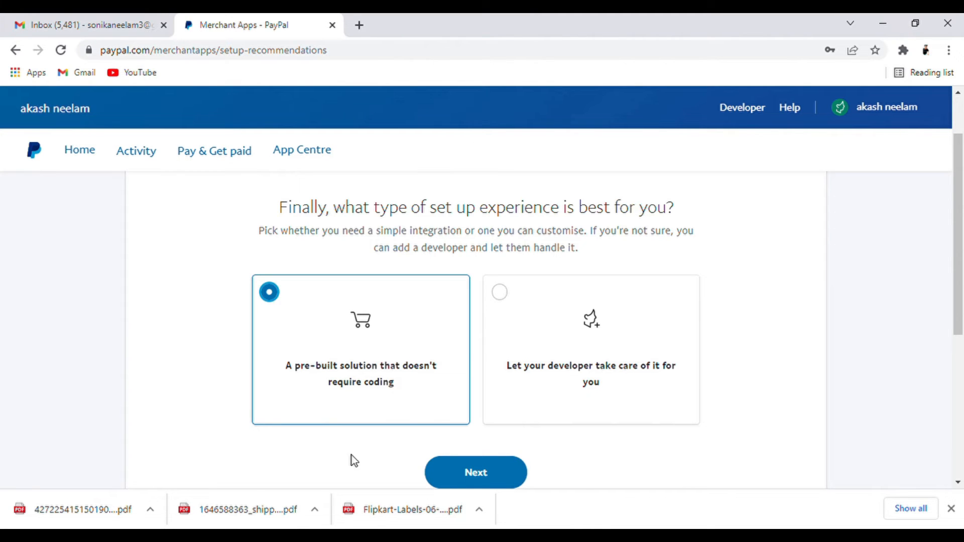
pyautogui.click(471, 473)
# - Look over the recommended apps and start their setup
pyautogui.scroll(-1, 312, 374)
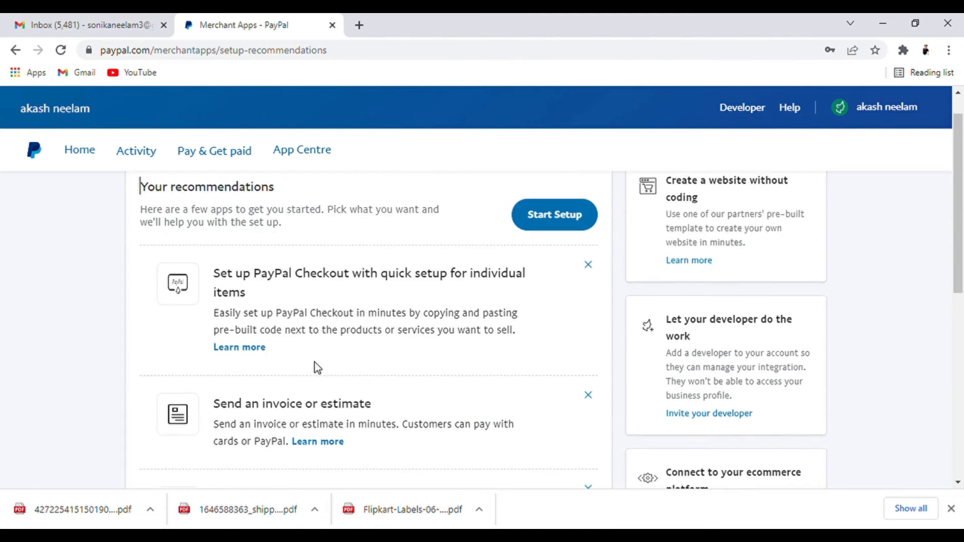
pyautogui.scroll(1, 547, 275)
pyautogui.click(544, 271)
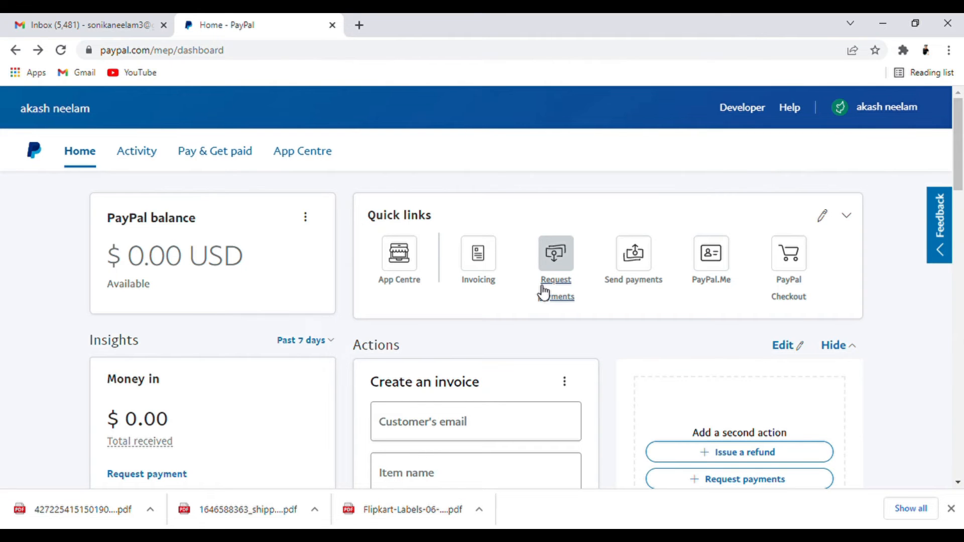
# - Open the details of the Confirm email address notification on the dashboard
pyautogui.scroll(-15, 532, 316)
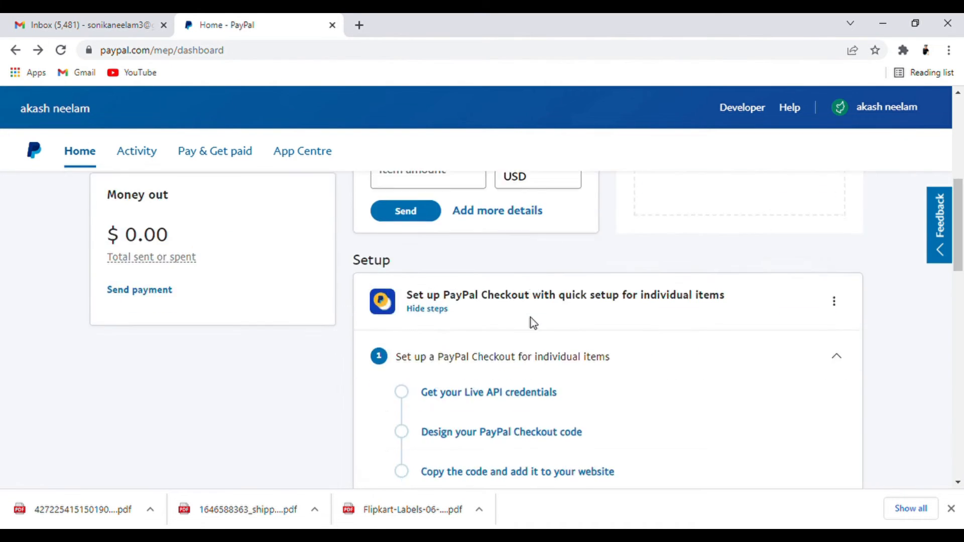
pyautogui.scroll(3, 532, 317)
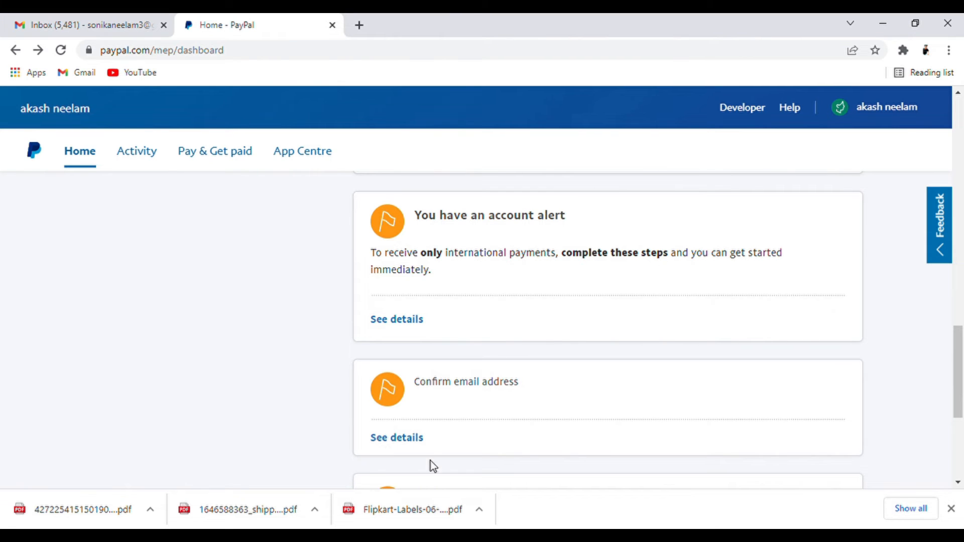
pyautogui.click(402, 441)
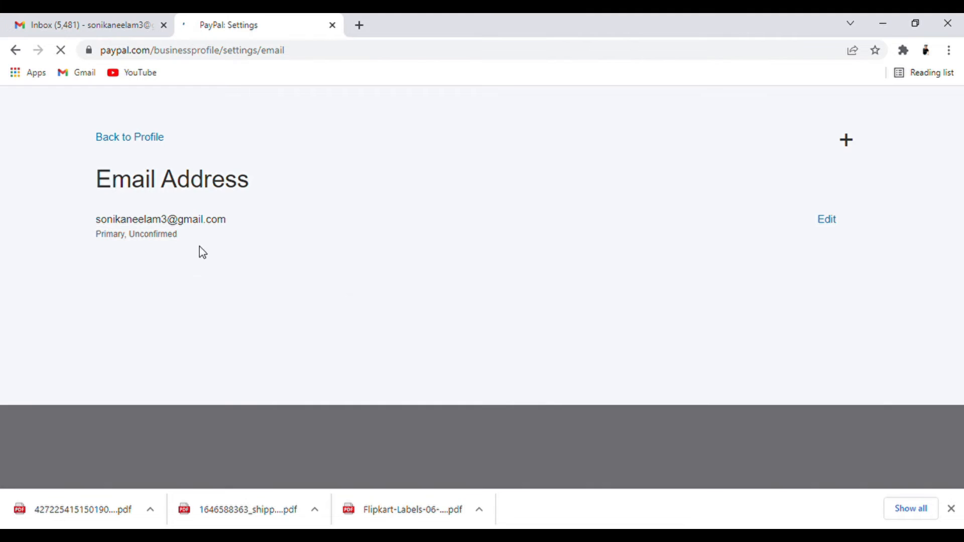
# - Switch to Gmail and open the PayPal Service message "Confirm your email address to use your account"
pyautogui.click(76, 21)
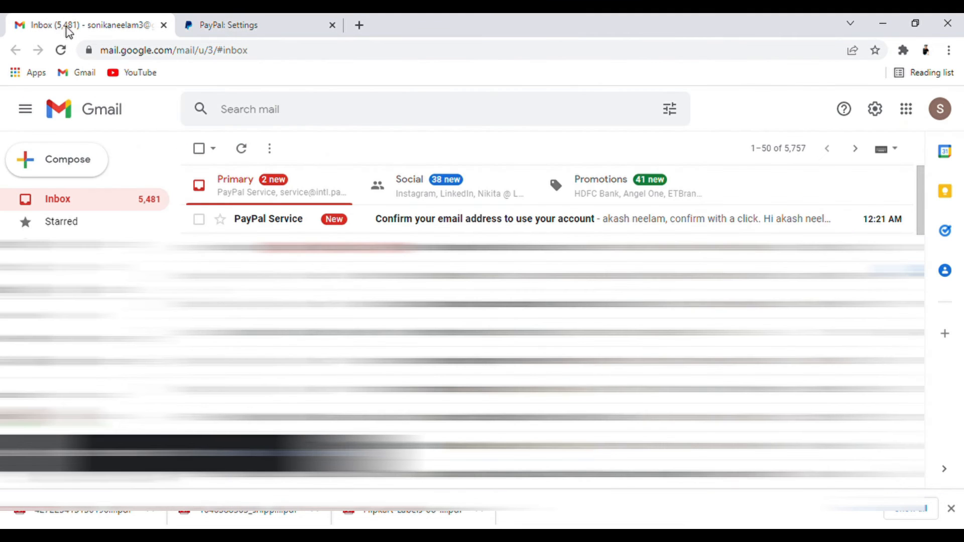
pyautogui.click(304, 202)
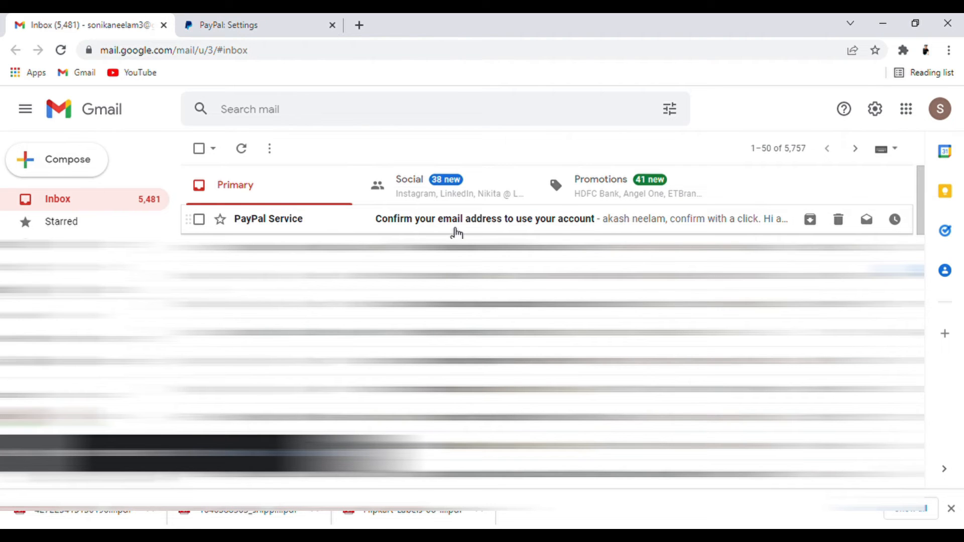
pyautogui.click(455, 229)
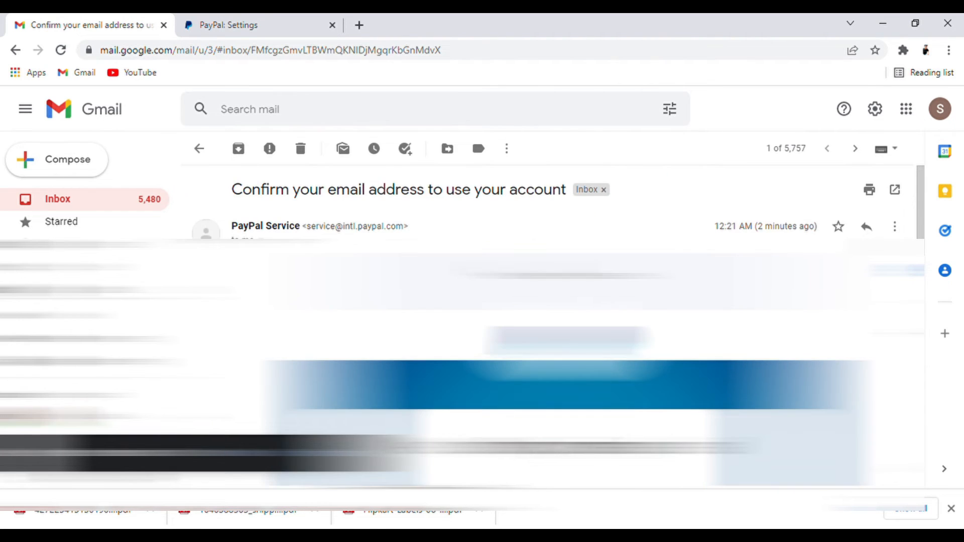
pyautogui.scroll(-5, 455, 229)
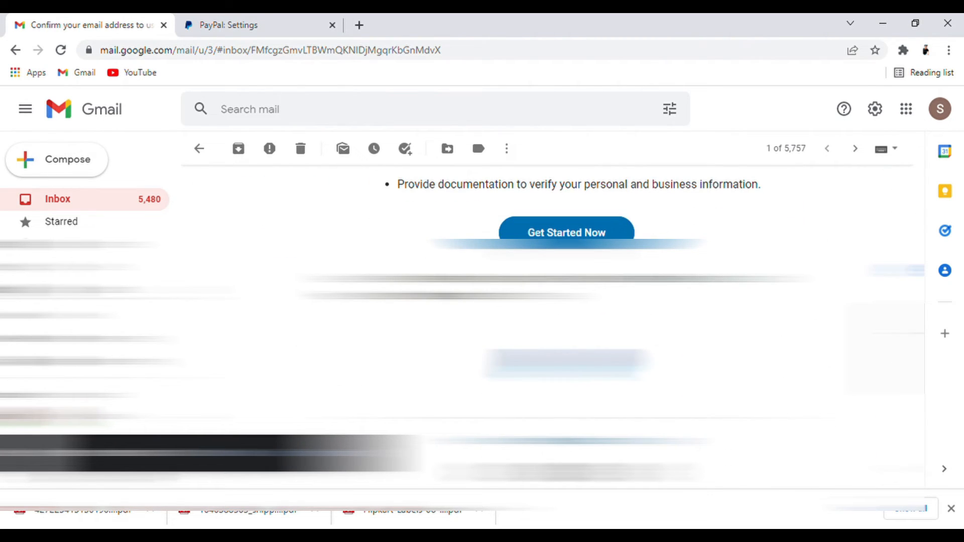
# - Follow the message's Get Started Now link and enter the account password to confirm the email address
pyautogui.click(559, 241)
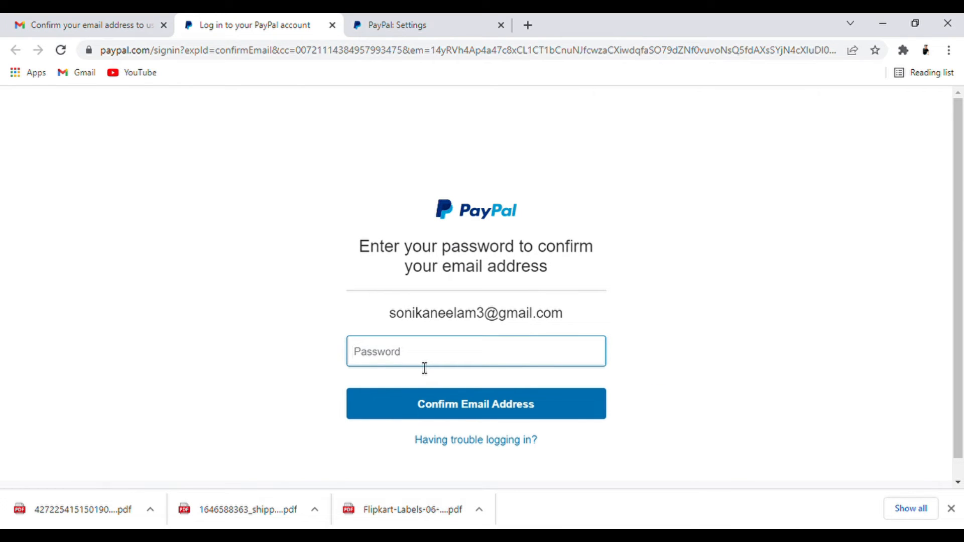
pyautogui.write('*********')
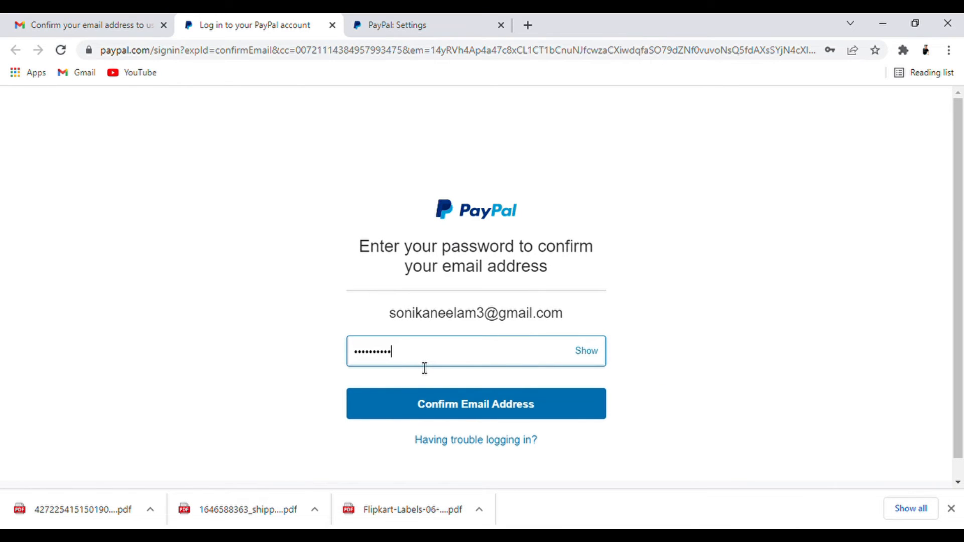
pyautogui.press('Return')
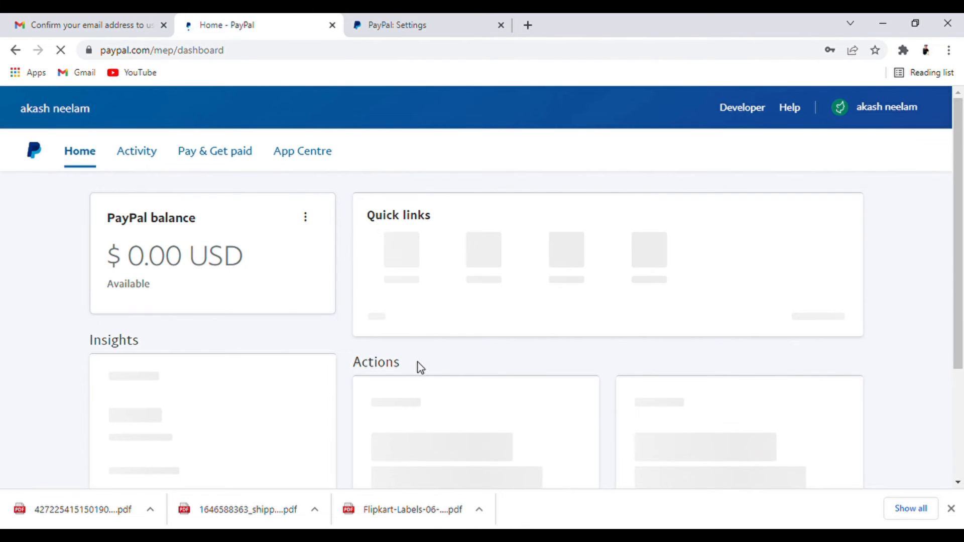
# - Go to Banks & Cards from the dashboard and start linking a new bank account
pyautogui.scroll(-15, 421, 368)
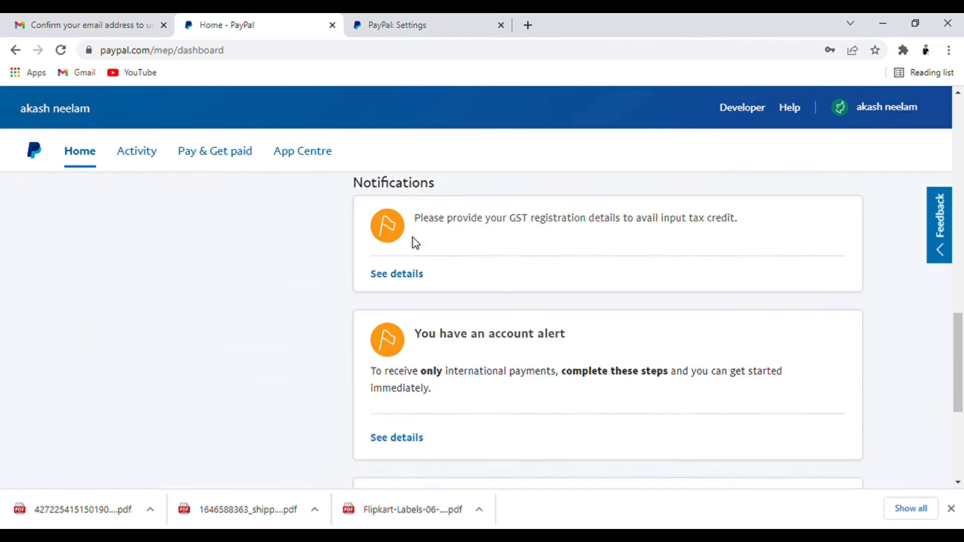
pyautogui.scroll(8, 454, 360)
pyautogui.scroll(10, 570, 291)
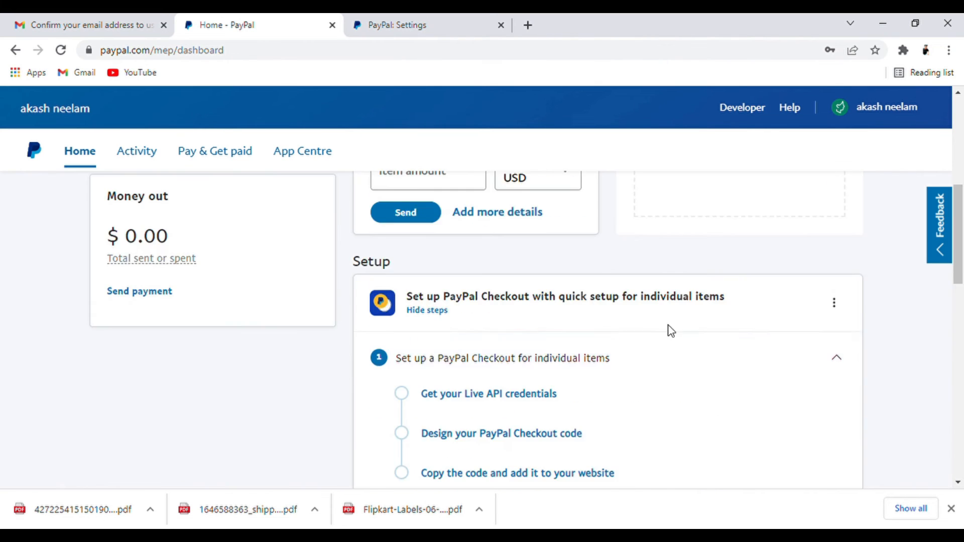
pyautogui.moveTo(221, 155)
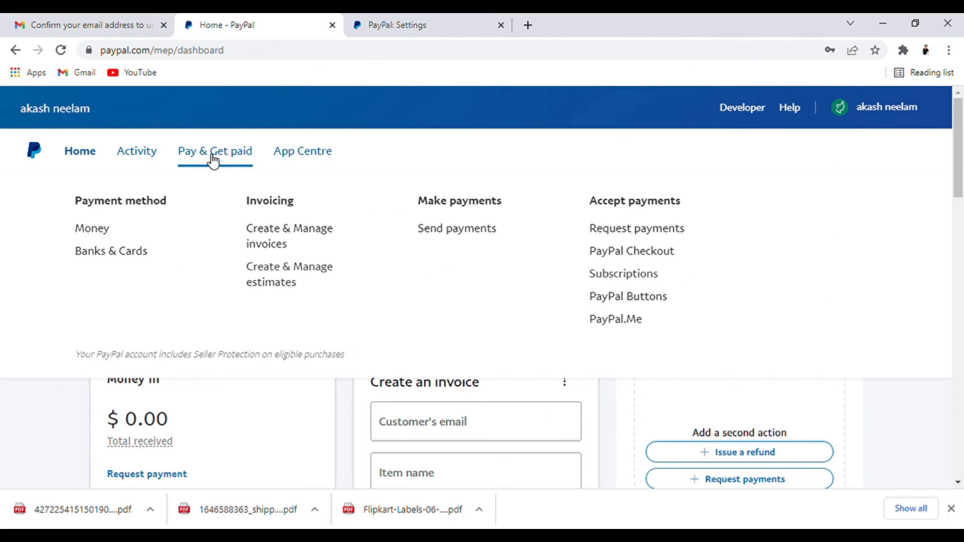
pyautogui.click(106, 253)
pyautogui.scroll(-4, 375, 312)
pyautogui.scroll(2, 215, 302)
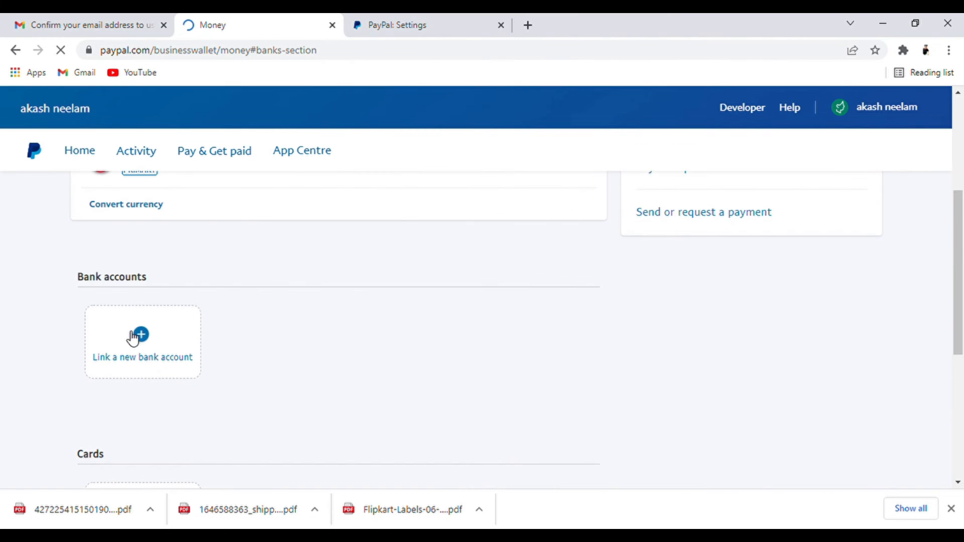
pyautogui.click(151, 339)
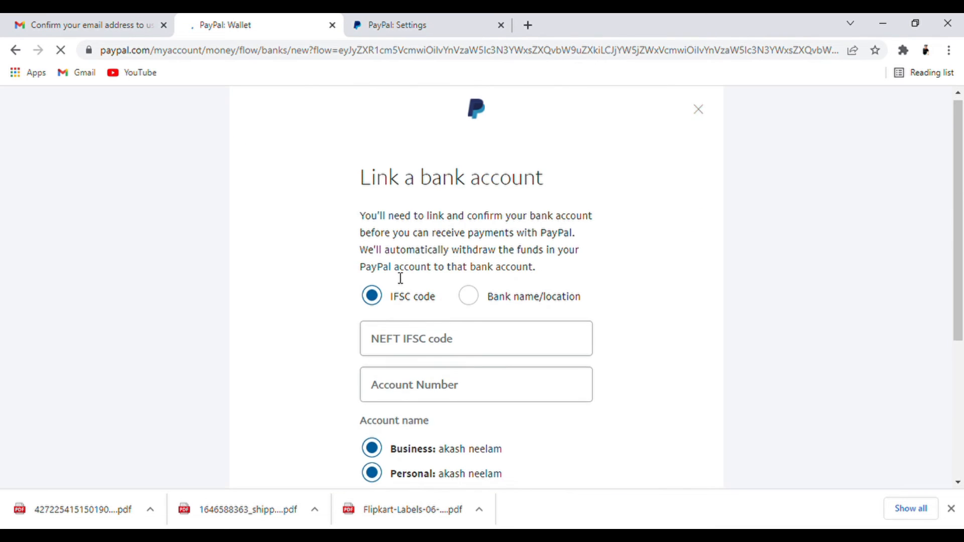
# - Go through the NEFT IFSC code, account number and account name fields, and link the bank account
pyautogui.scroll(-4, 407, 277)
pyautogui.scroll(3, 415, 280)
pyautogui.click(396, 283)
pyautogui.click(437, 314)
pyautogui.click(429, 284)
pyautogui.scroll(-3, 432, 289)
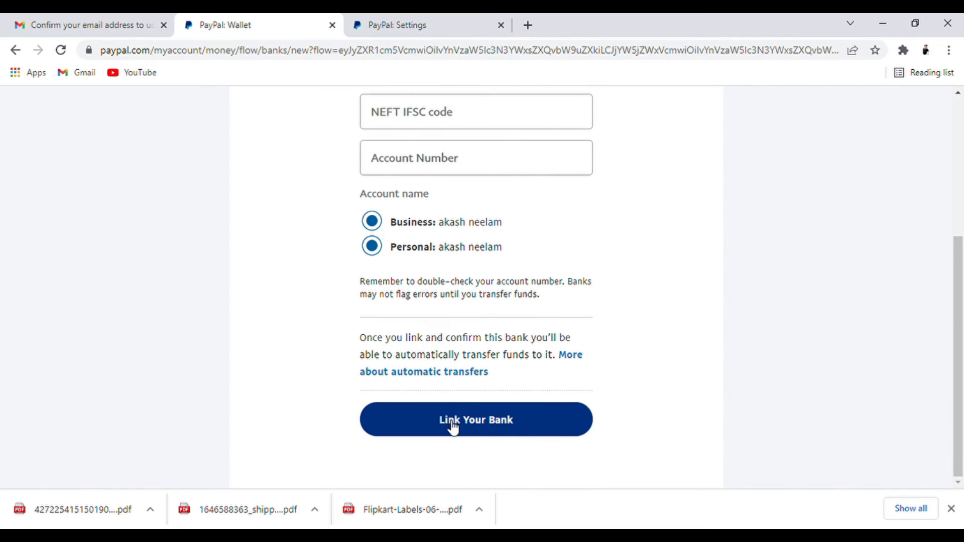
pyautogui.click(452, 426)
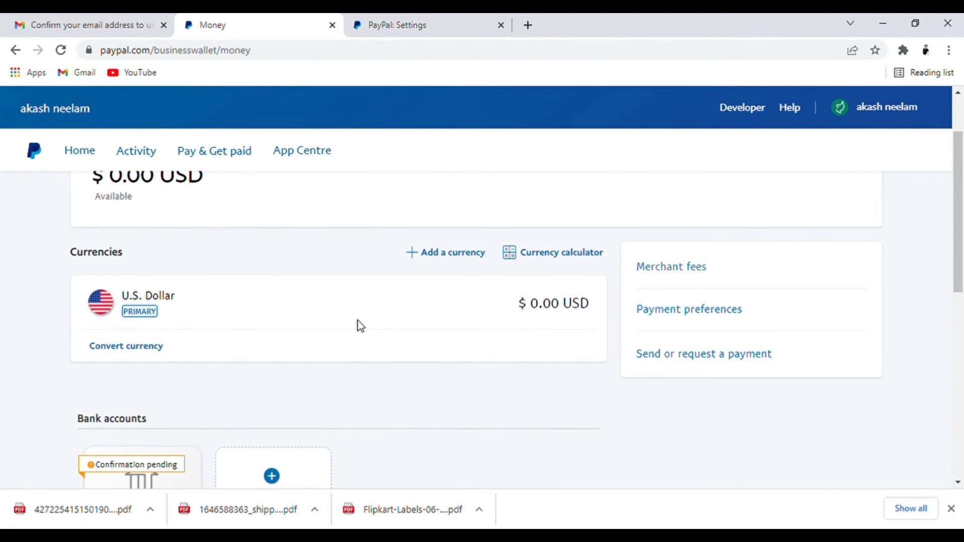
# - Open the linked HDFC BANK account that is pending confirmation and start confirming the bank
pyautogui.scroll(-4, 281, 326)
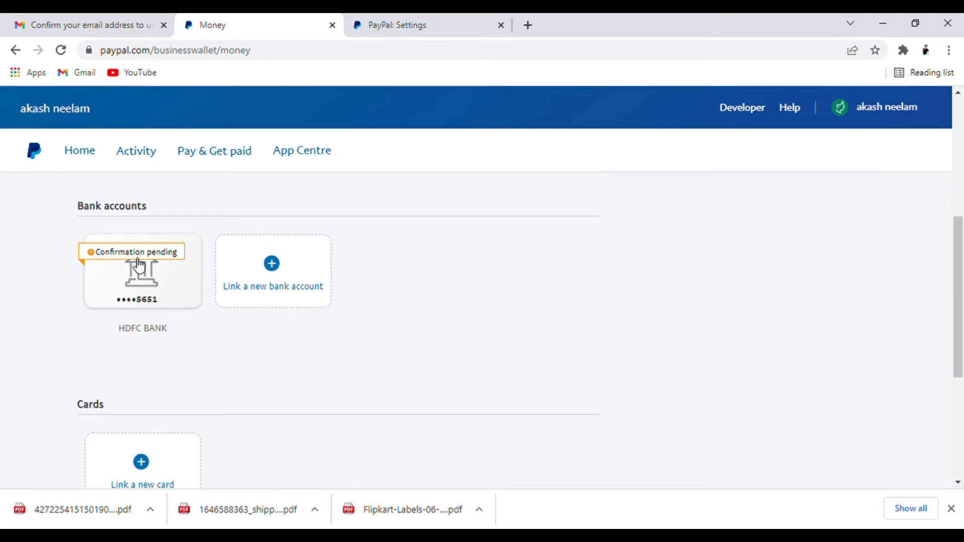
pyautogui.click(150, 296)
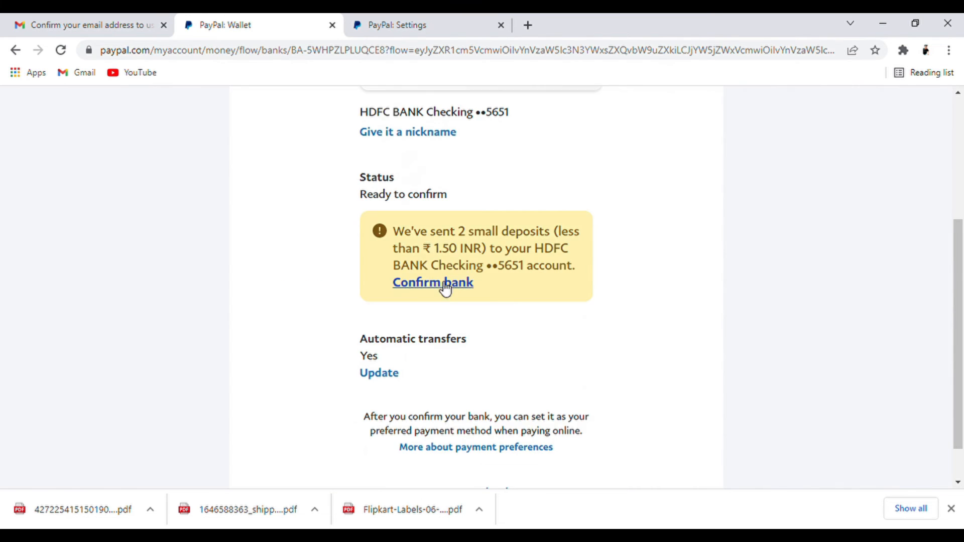
pyautogui.scroll(3, 487, 311)
pyautogui.scroll(-2, 459, 465)
pyautogui.click(450, 355)
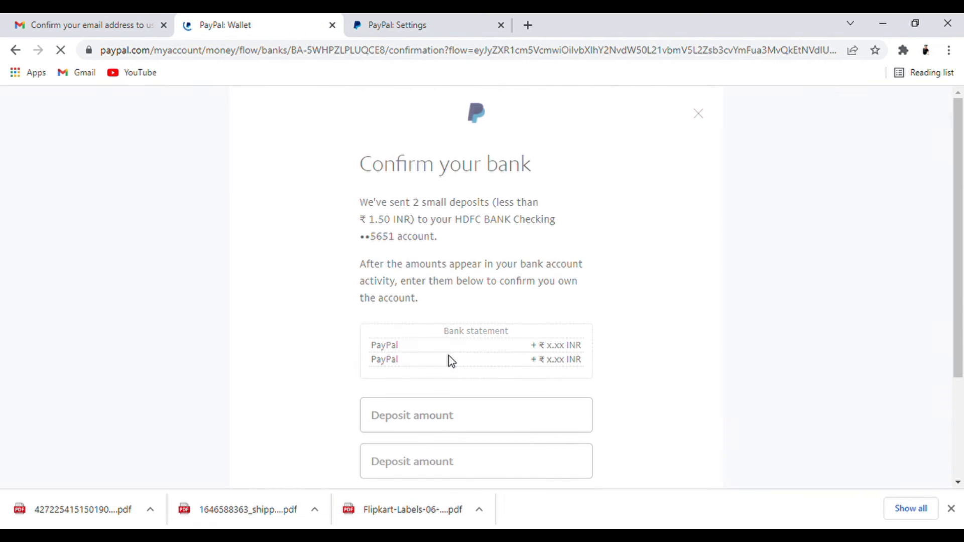
# - Go through the two deposit amount fields on the bank confirmation form
pyautogui.scroll(-3, 462, 348)
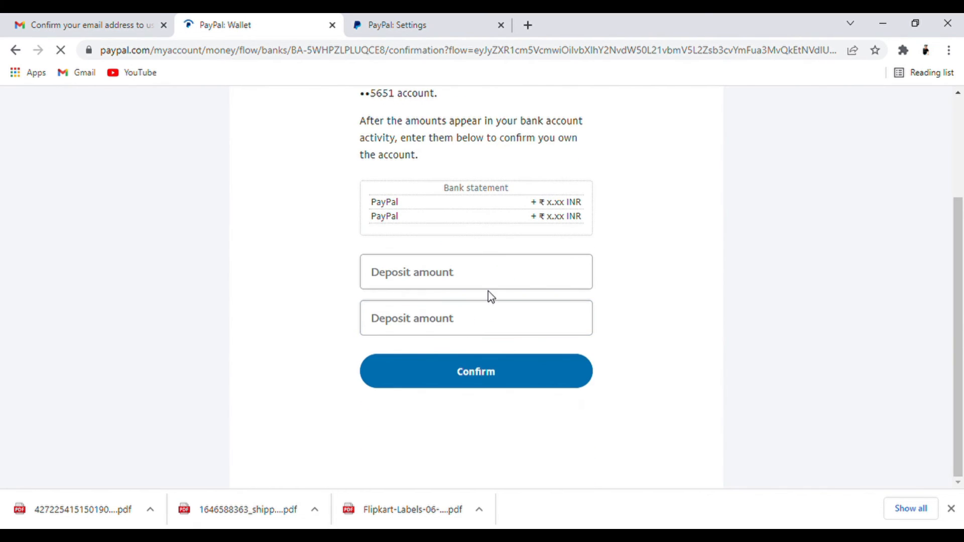
pyautogui.click(488, 285)
pyautogui.click(459, 307)
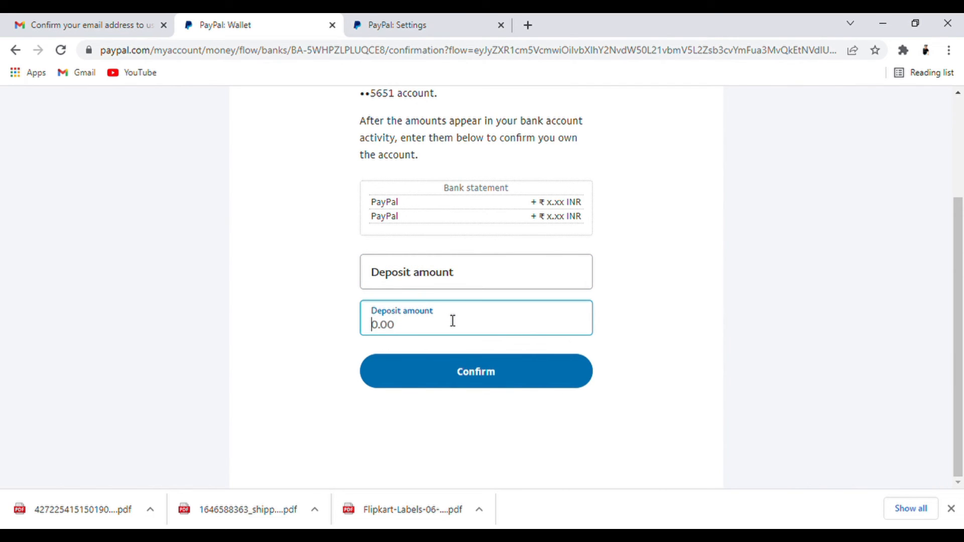